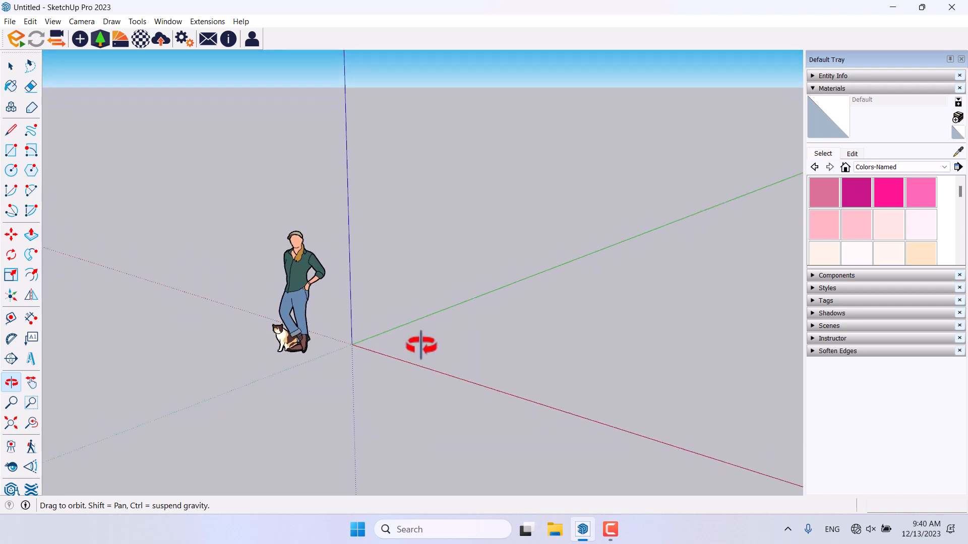
Show the Getting Started toolbar and dock it in the row beside the Enscape toolbar.
key(space)
scroll(431, 343, up, 3)
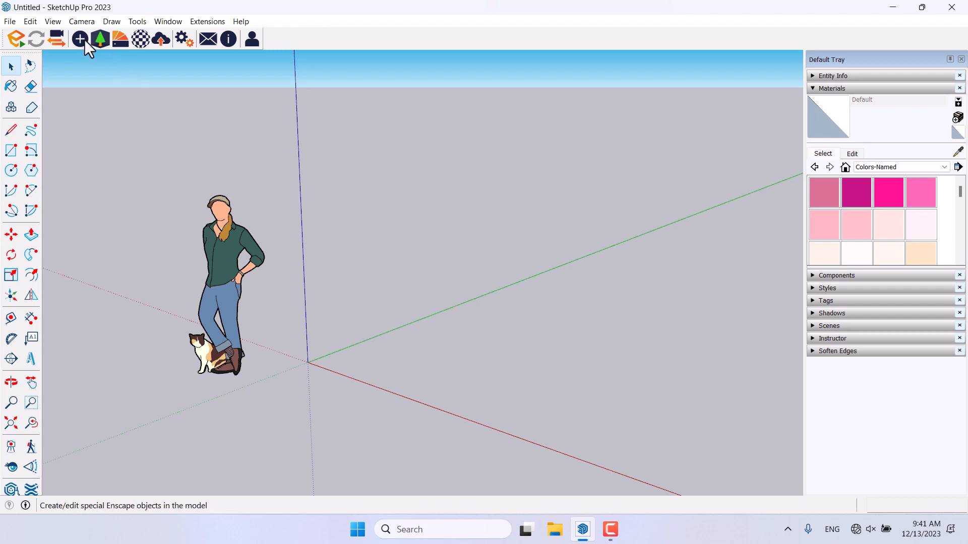
click(53, 21)
click(60, 38)
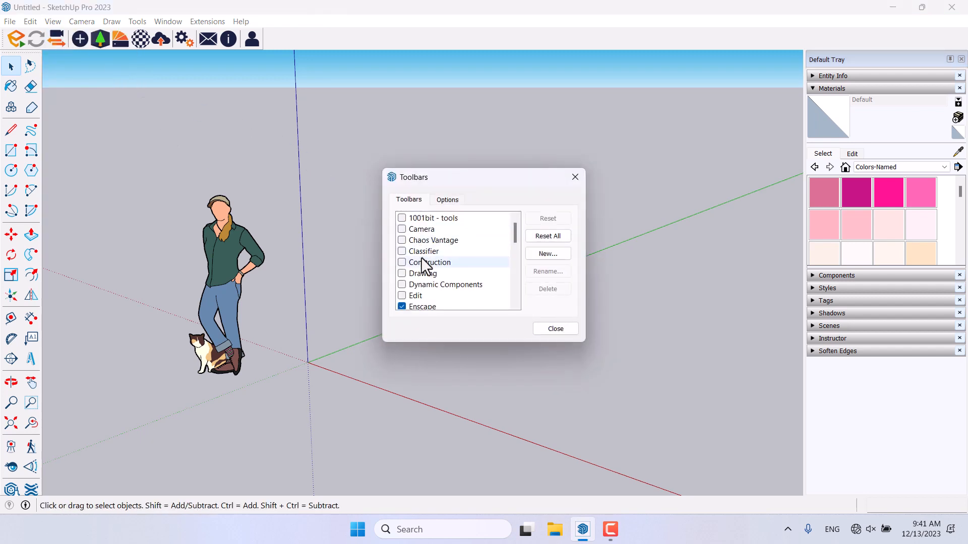
scroll(421, 258, down, 5)
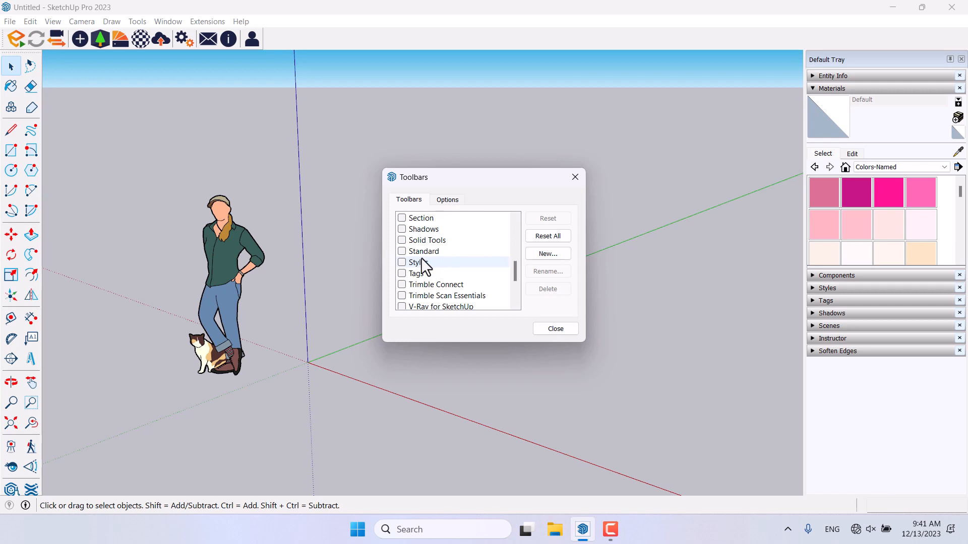
scroll(421, 258, up, 3)
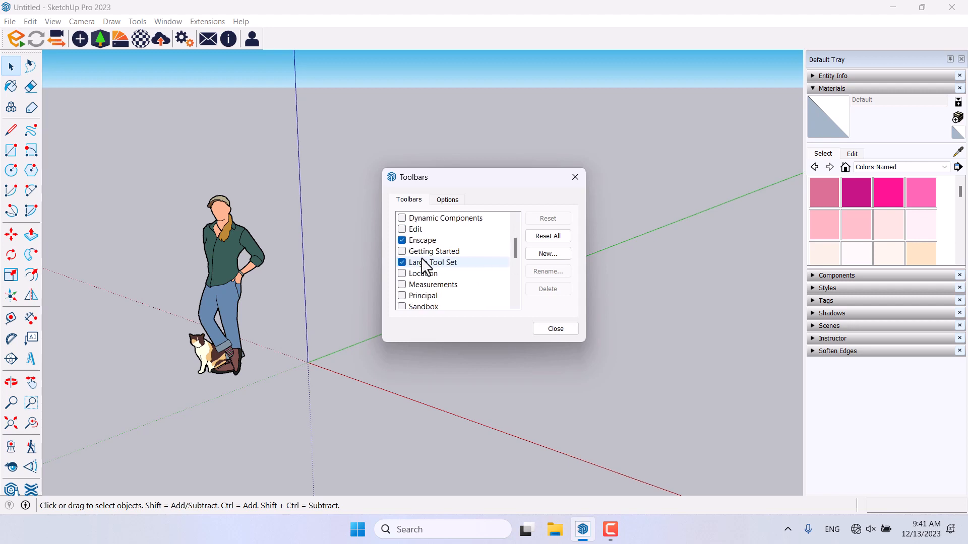
click(403, 255)
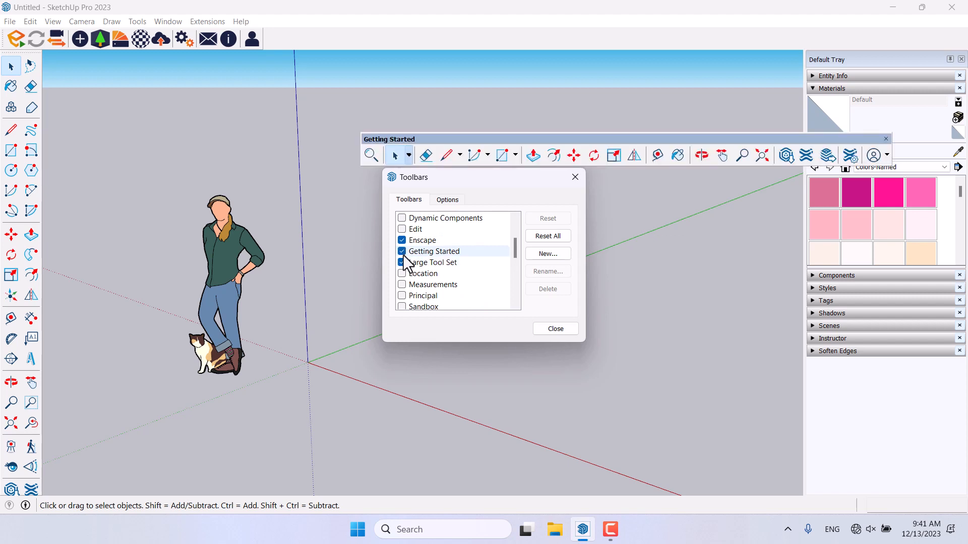
click(557, 329)
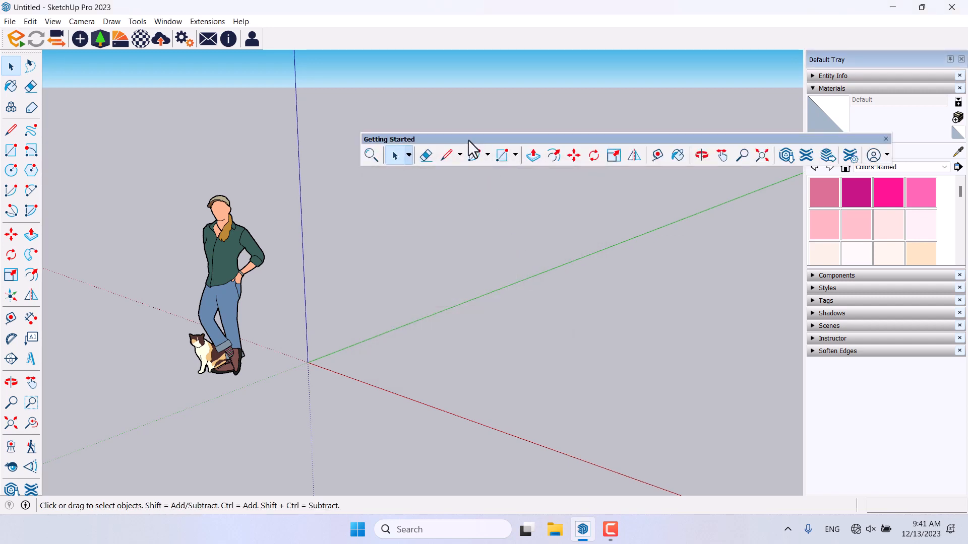
drag(471, 140, 364, 21)
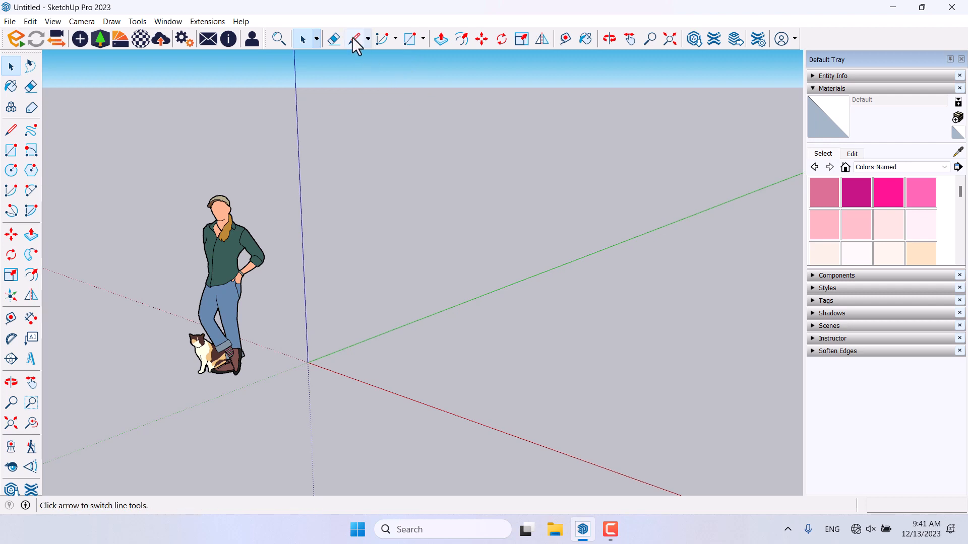
Draw a closed vertical four-sided face parallel to the green axis, about 1.66 m wide, using the Line tool.
click(18, 130)
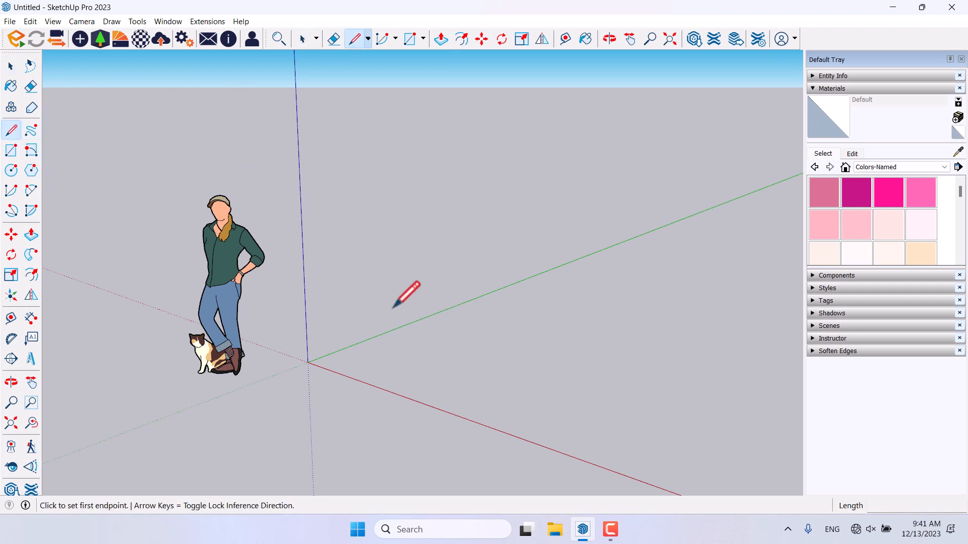
click(420, 355)
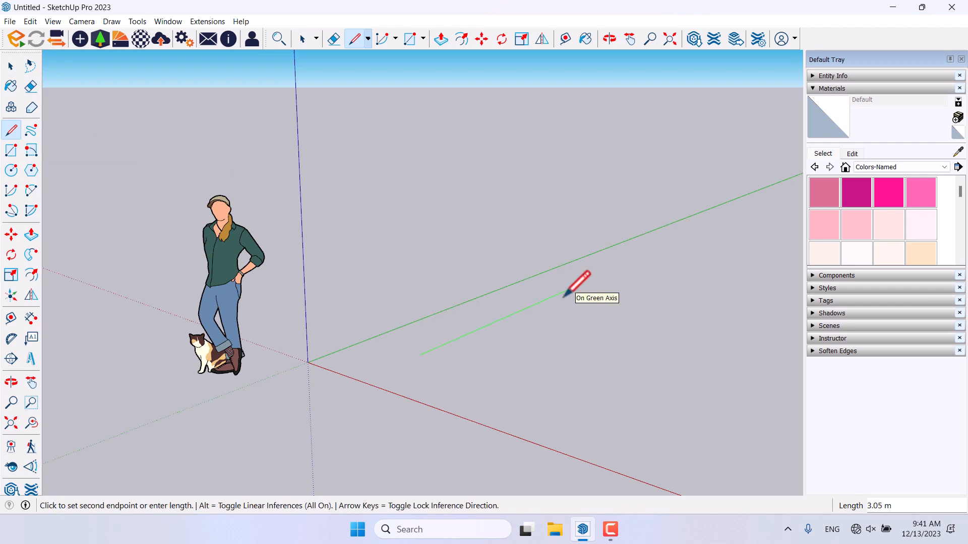
click(419, 215)
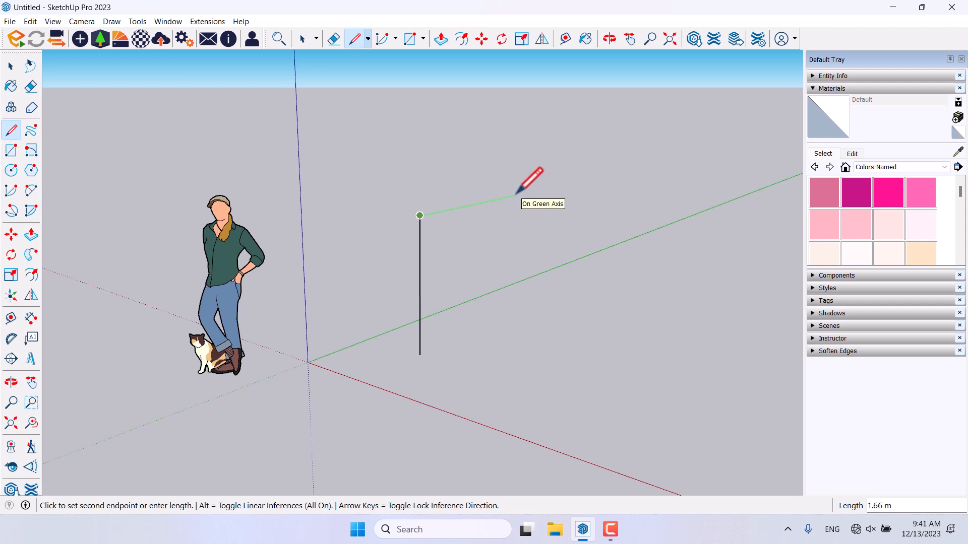
click(516, 195)
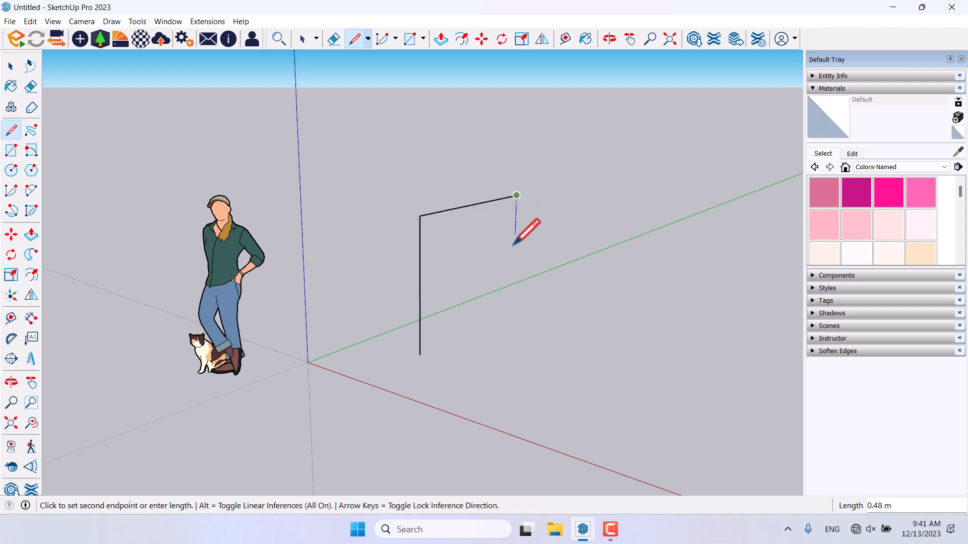
click(513, 314)
click(420, 355)
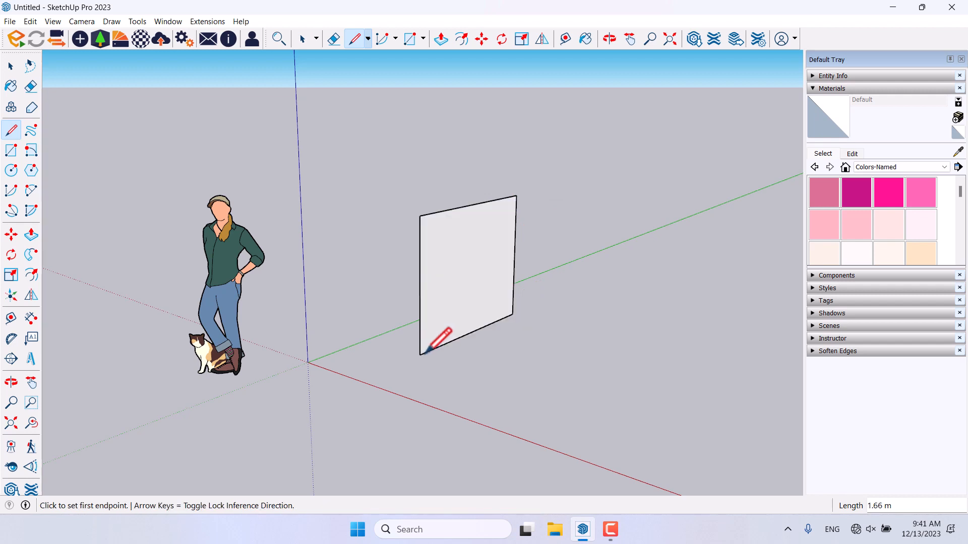
mouse_move(425, 350)
middle_down()
mouse_move(373, 385)
mouse_move(251, 358)
mouse_move(183, 358)
mouse_move(382, 389)
middle_up()
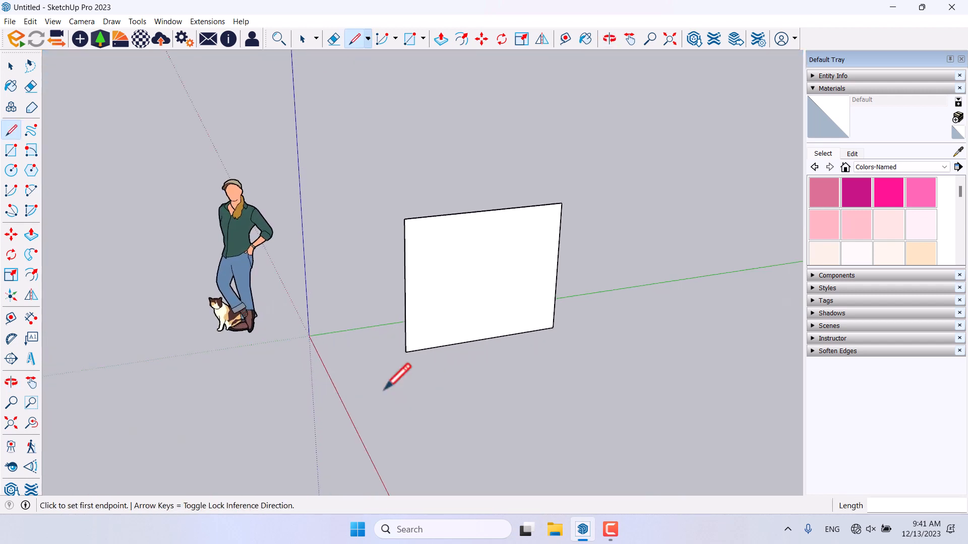
scroll(384, 389, down, 2)
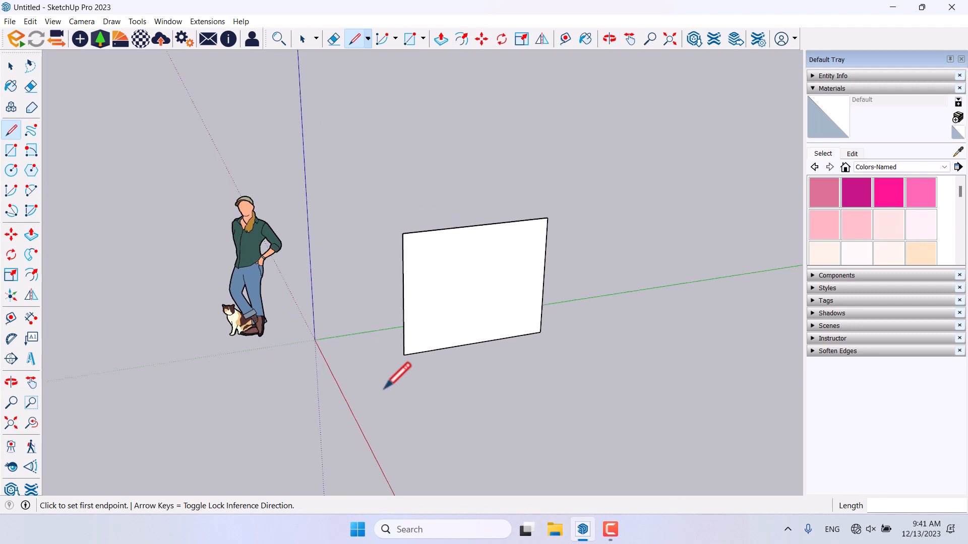
key(space)
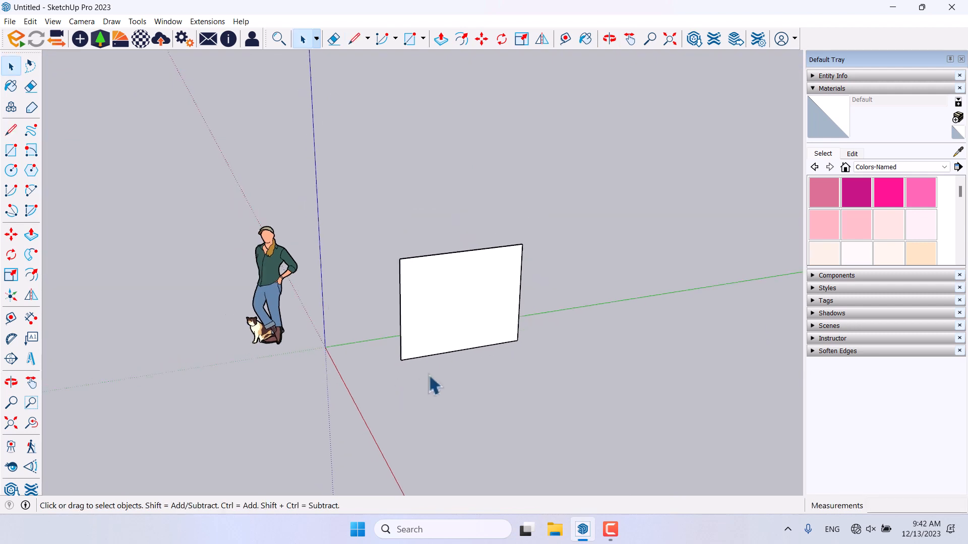
scroll(432, 386, up, 2)
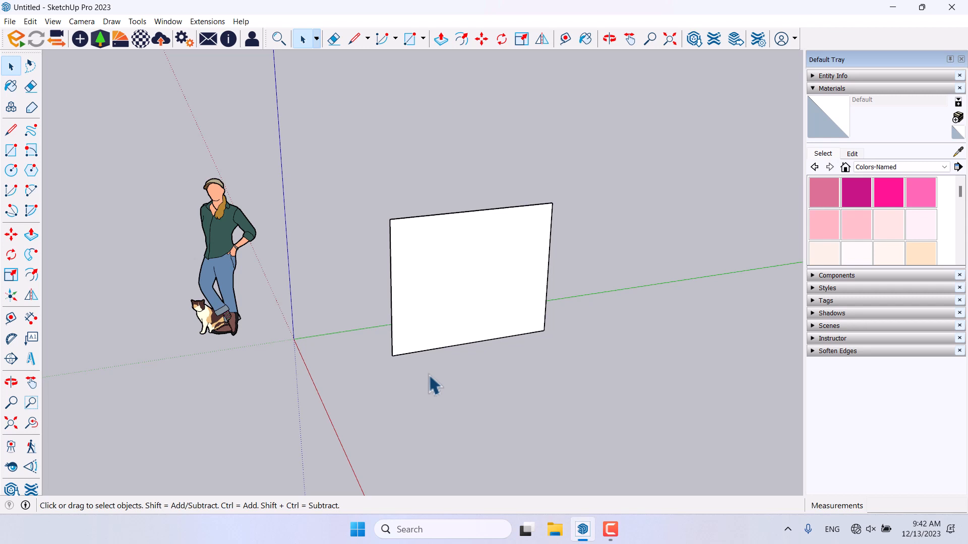
Push/Pull the vertical face outward about 0.28 m to form a solid slab.
click(437, 44)
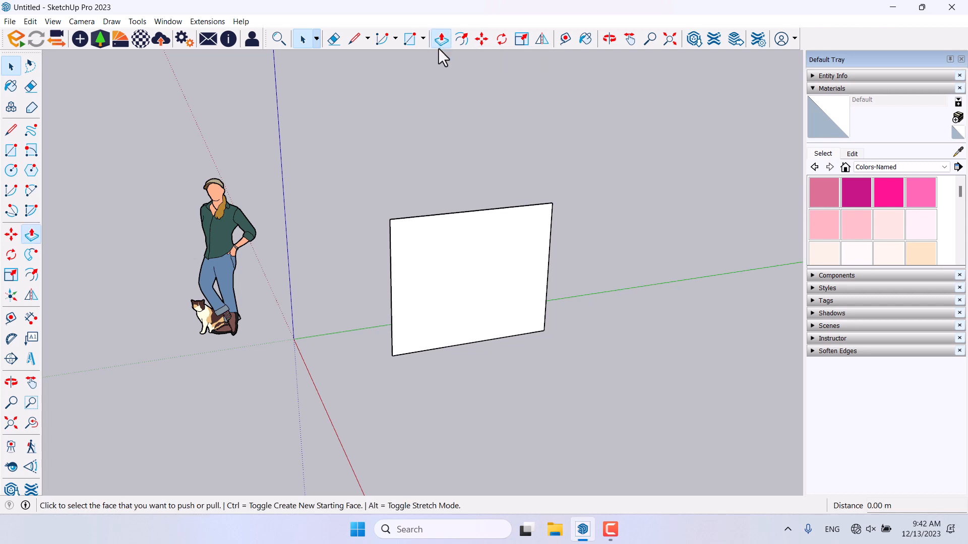
scroll(350, 281, down, 3)
middle_drag(350, 281, 484, 327)
scroll(395, 292, up, 3)
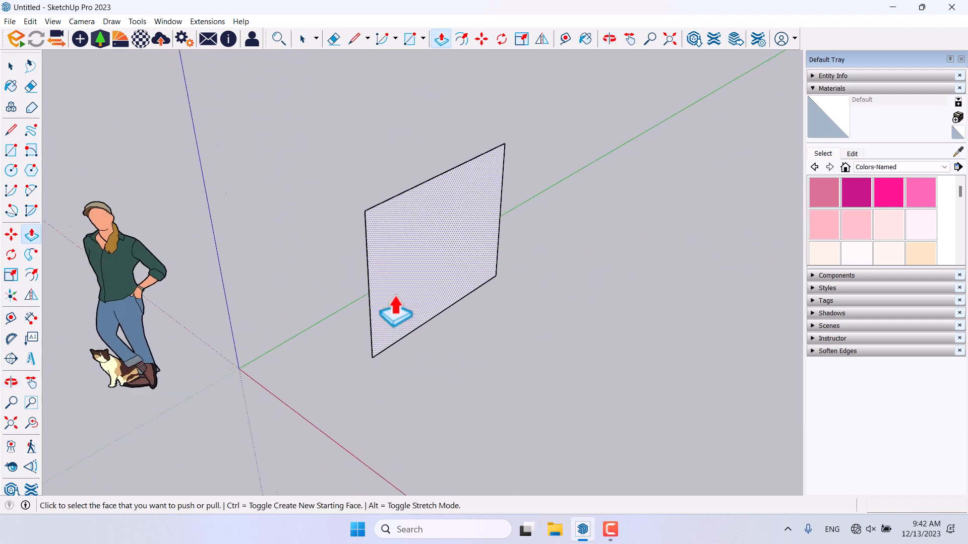
click(391, 269)
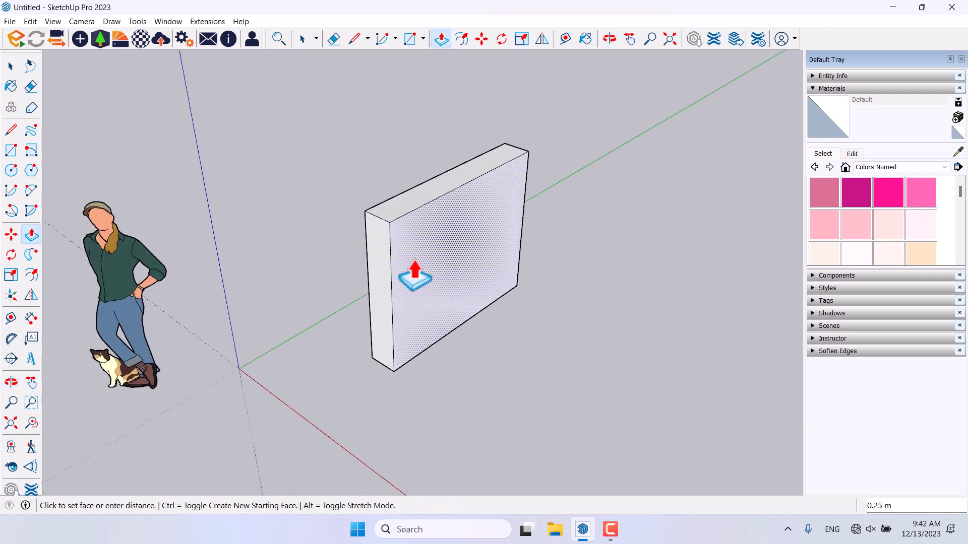
click(418, 280)
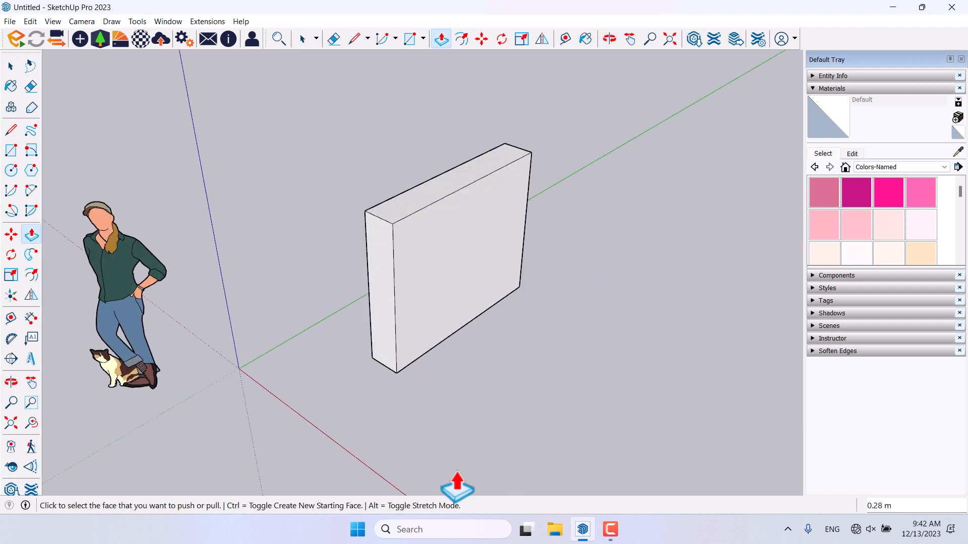
middle_drag(464, 432, 586, 359)
key(space)
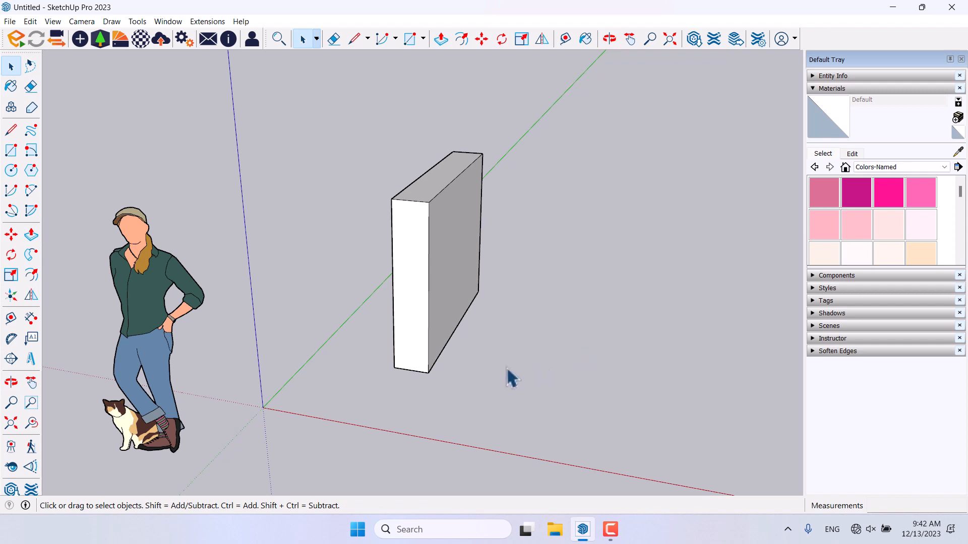
Select the whole slab and copy it about 0.96 m along the red axis with the Move tool.
scroll(459, 370, down, 2)
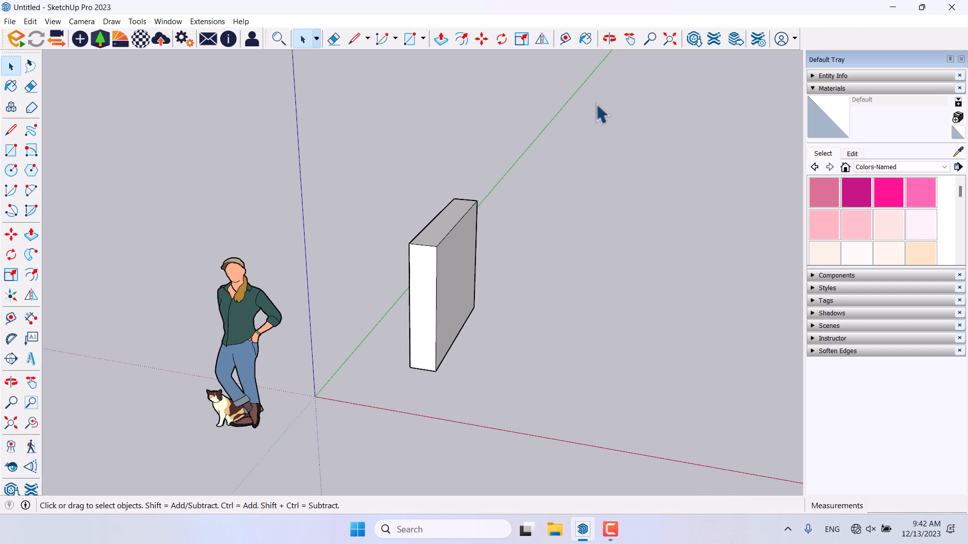
drag(596, 104, 350, 431)
middle_drag(485, 386, 352, 402)
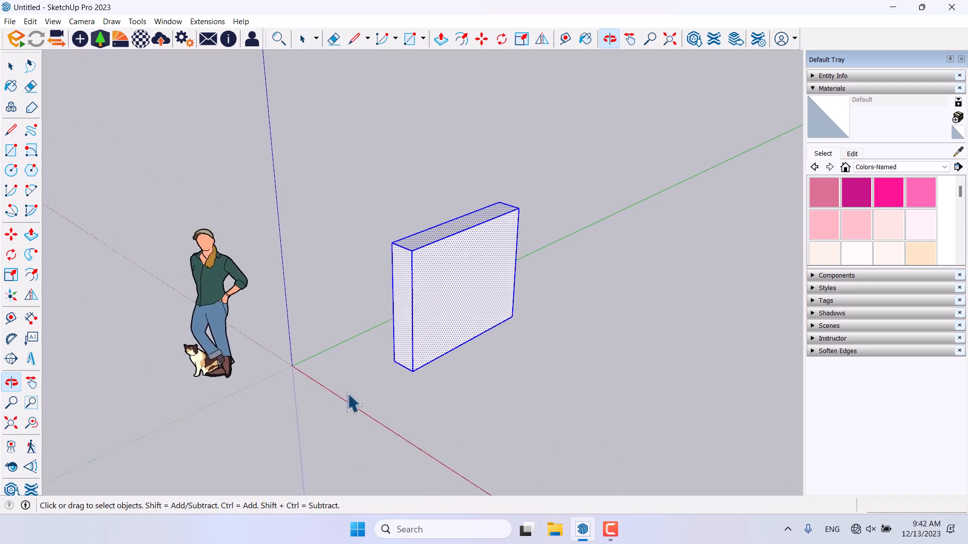
click(10, 231)
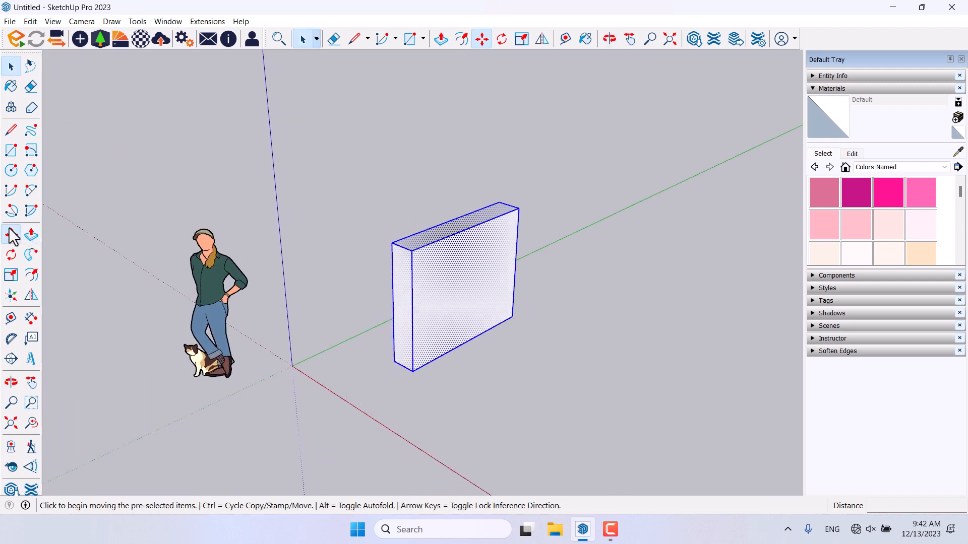
key(ctrl)
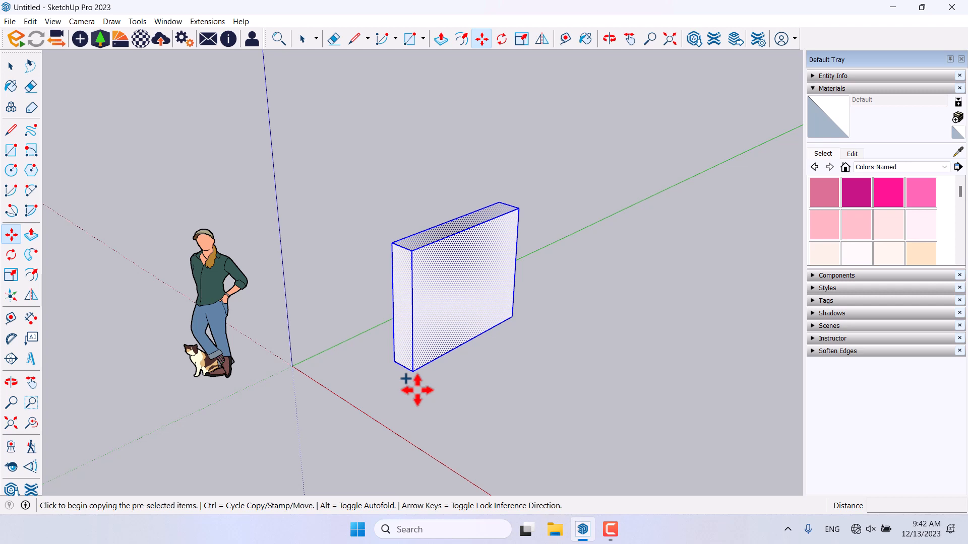
click(396, 372)
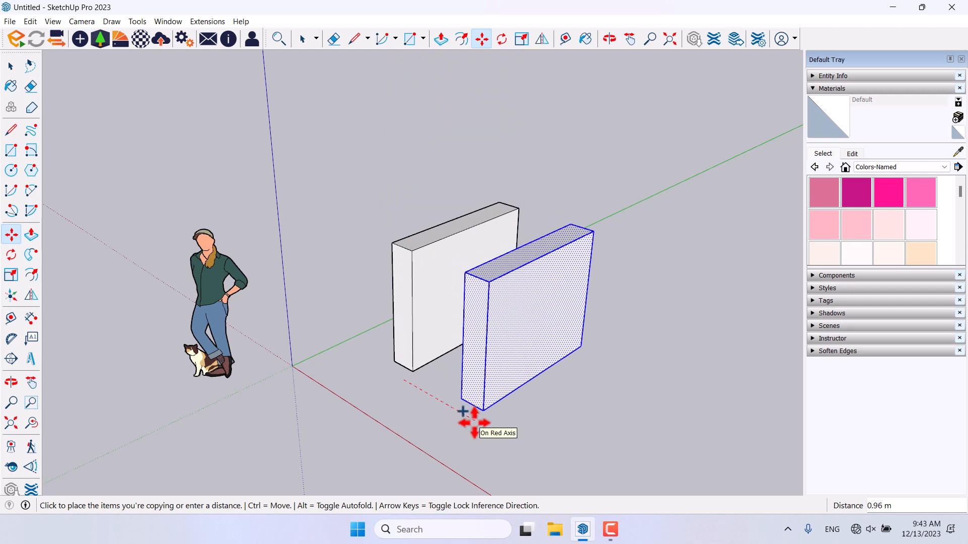
click(474, 422)
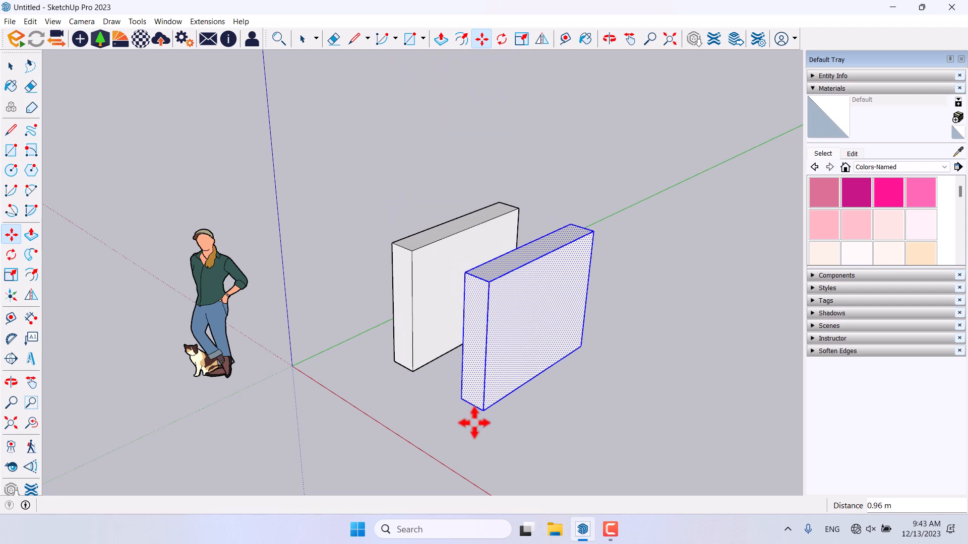
Multiply the slab copy into a linear array of 8x along the red axis.
scroll(399, 313, down, 3)
middle_drag(400, 312, 482, 315)
scroll(482, 316, up, 1)
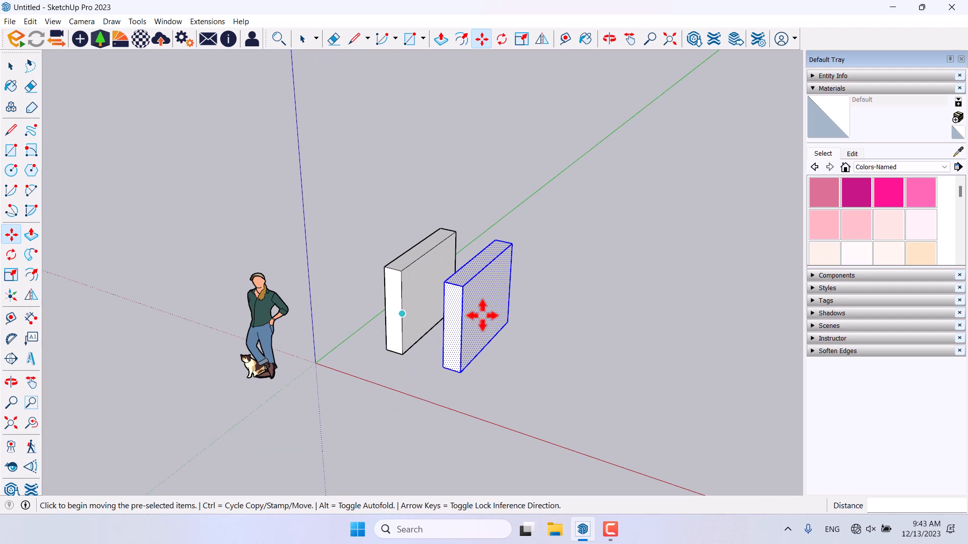
text(8x)
key(Return)
scroll(361, 268, down, 3)
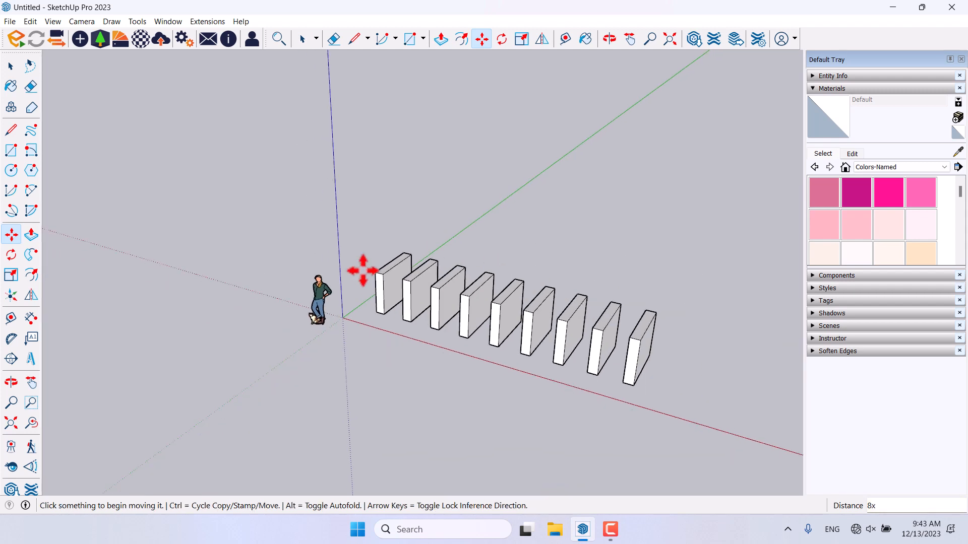
middle_drag(378, 318, 567, 410)
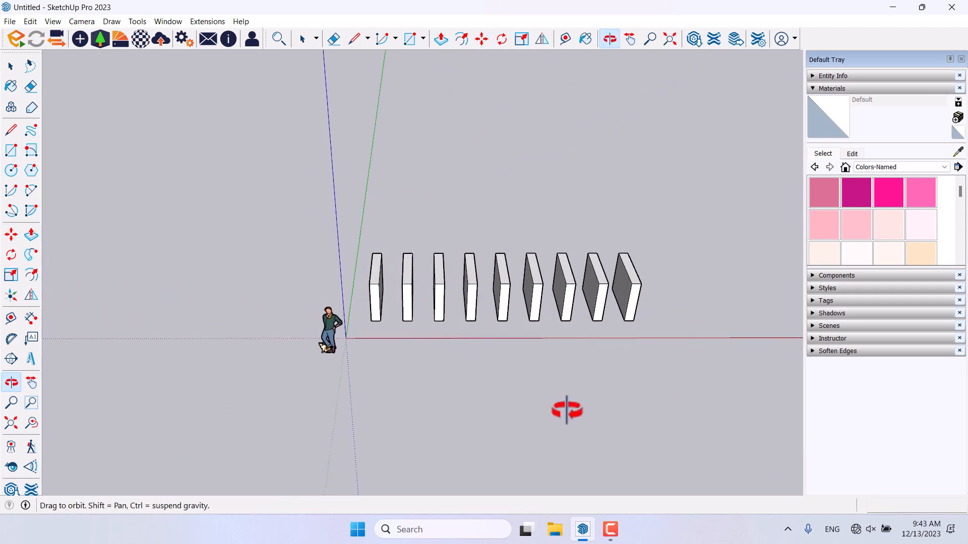
scroll(678, 317, up, 3)
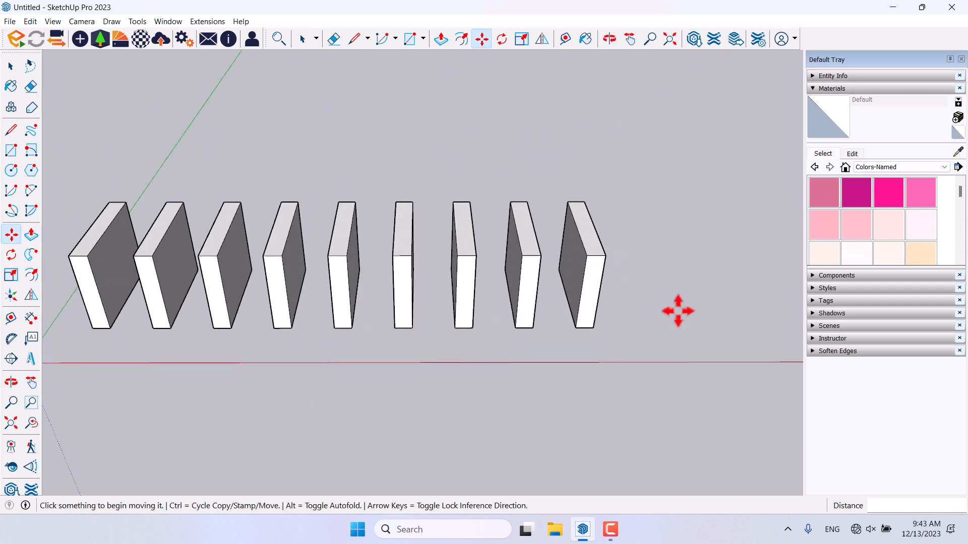
key(space)
middle_drag(652, 365, 429, 309)
scroll(476, 329, up, 2)
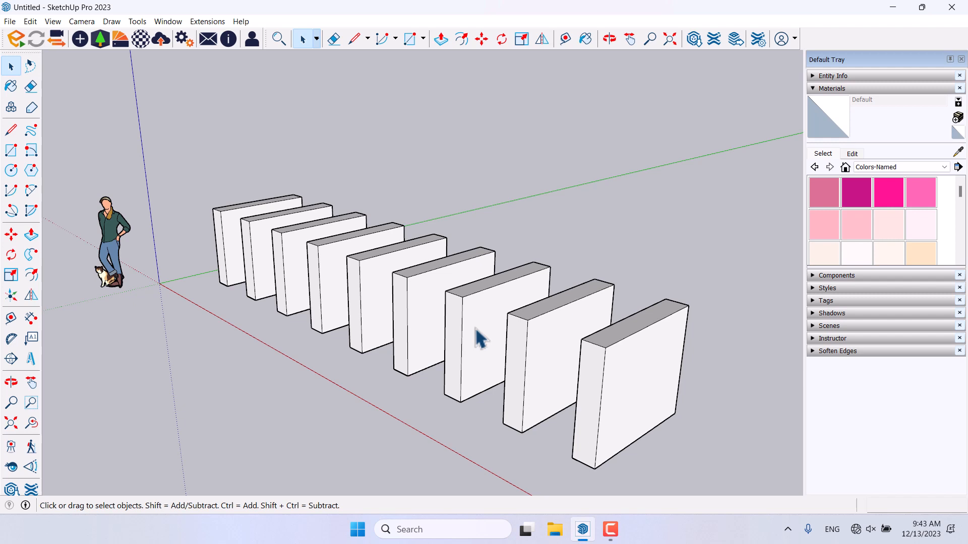
Select everything in the model and delete it, including the slabs and the scale figure.
key(ctrl+a)
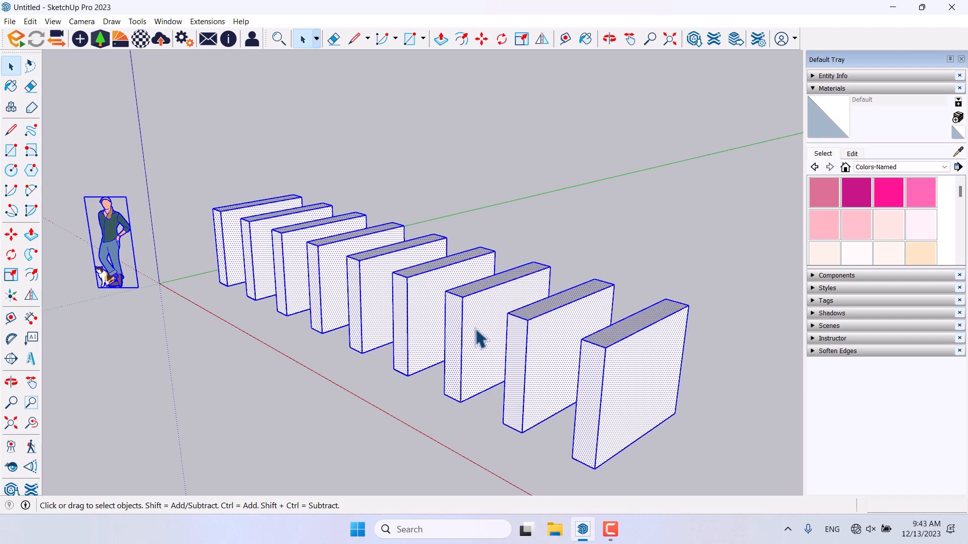
key(Delete)
scroll(605, 328, down, 3)
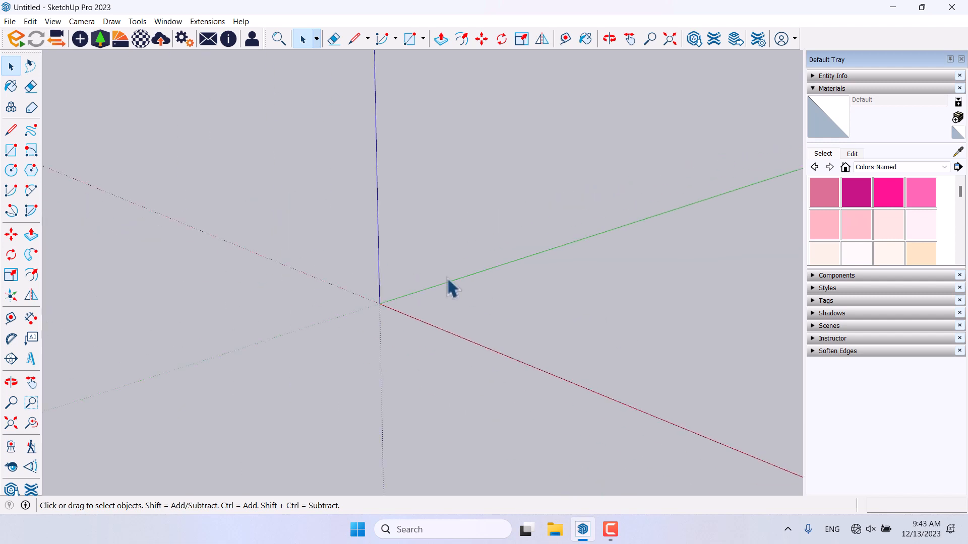
scroll(448, 287, up, 5)
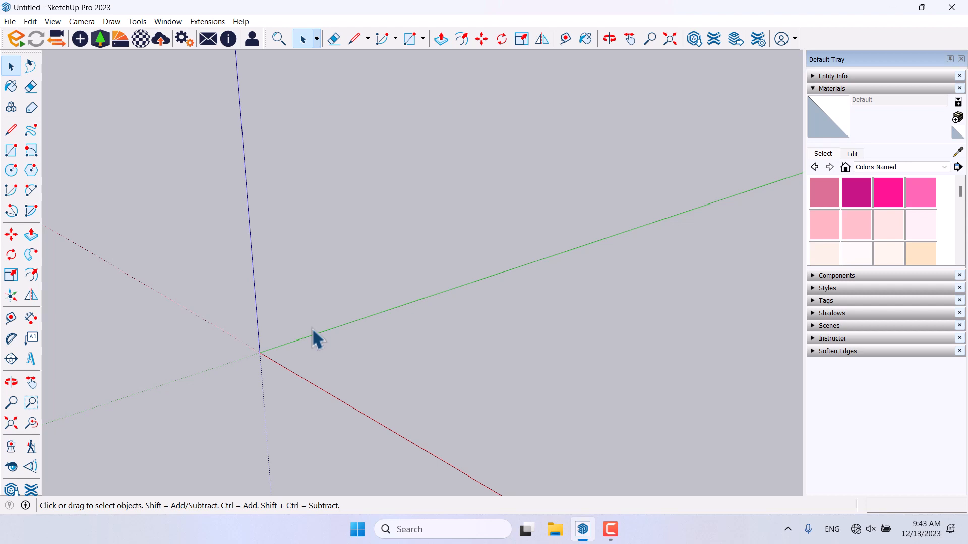
Draw a rectangle about 2.68 m by 2.26 m on the ground beside the green axis.
click(12, 152)
click(363, 348)
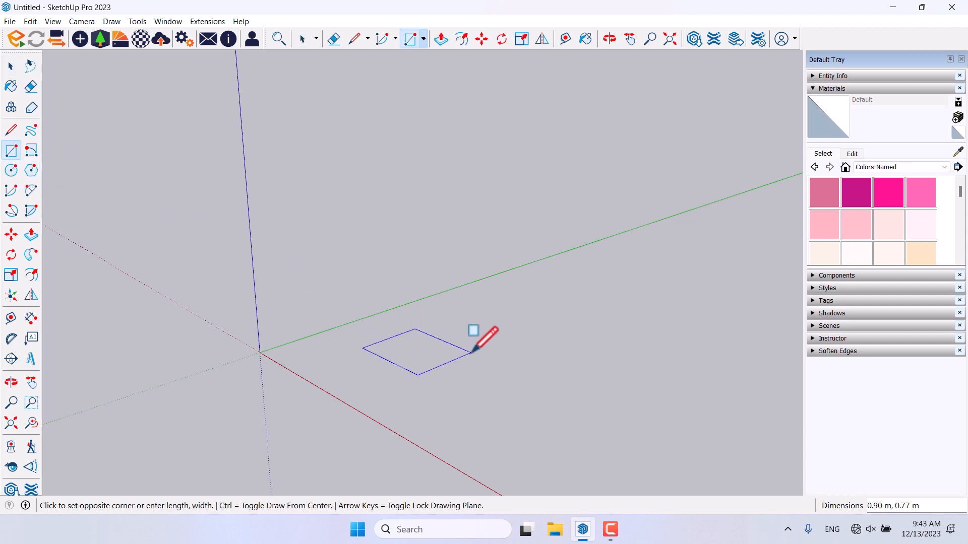
click(647, 362)
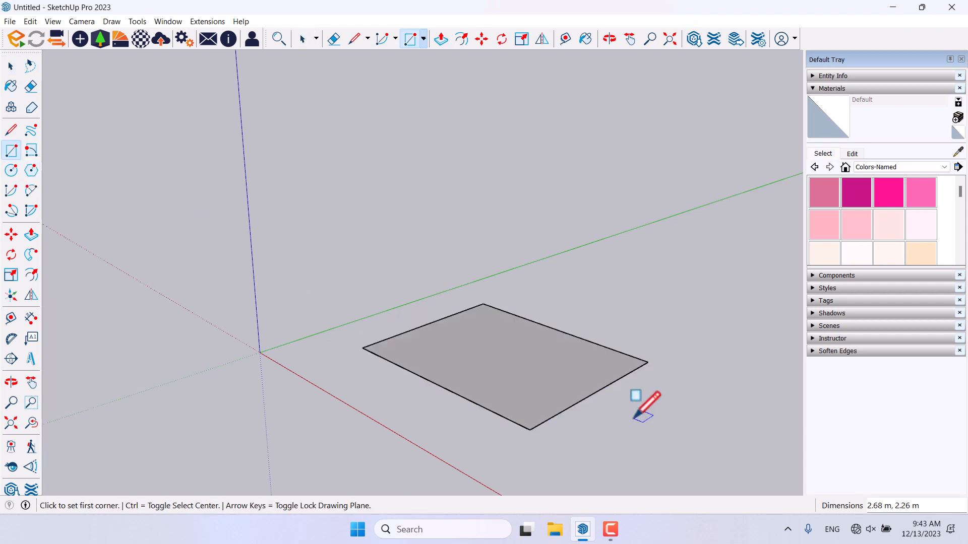
Offset the rectangle's outline inward by 0.1 m to form a border.
click(462, 39)
scroll(513, 372, up, 2)
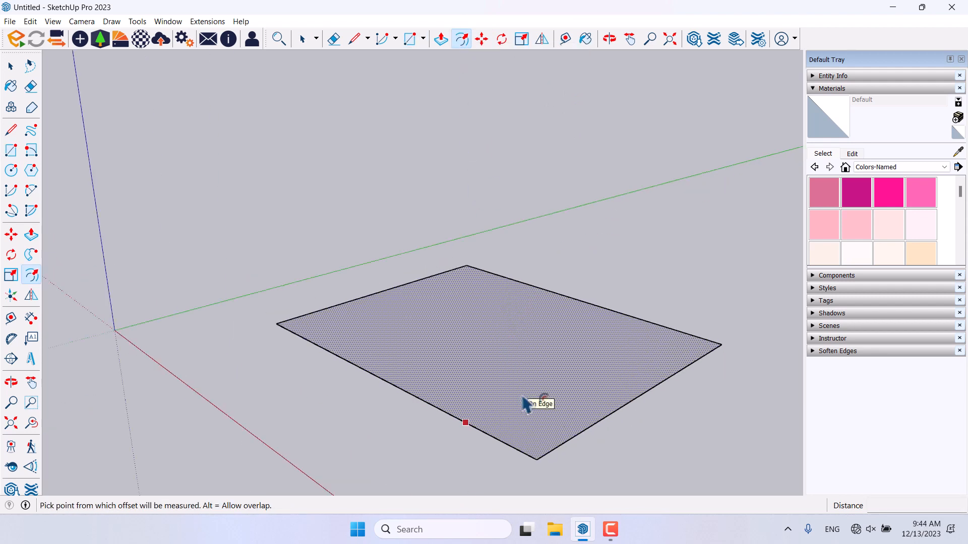
middle_drag(524, 403, 391, 446)
scroll(397, 335, down, 2)
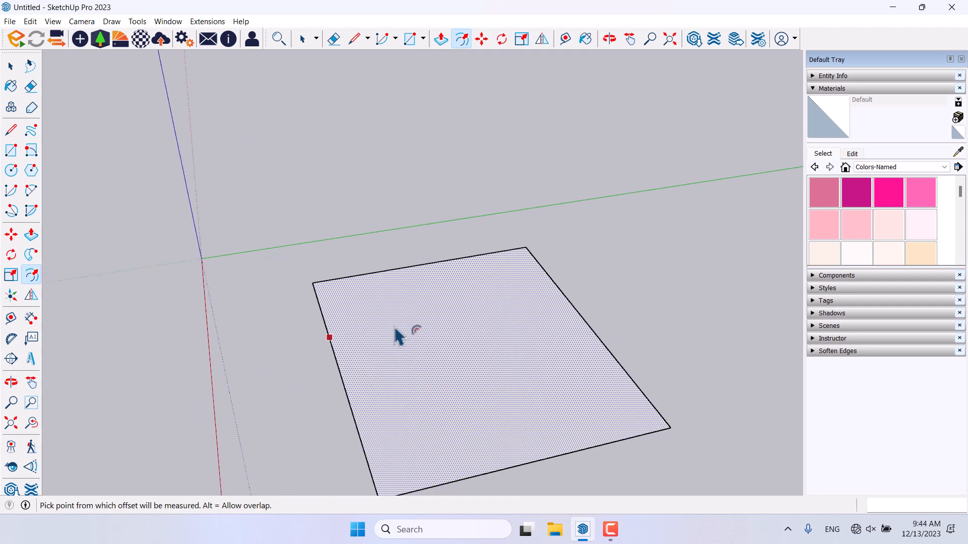
click(397, 335)
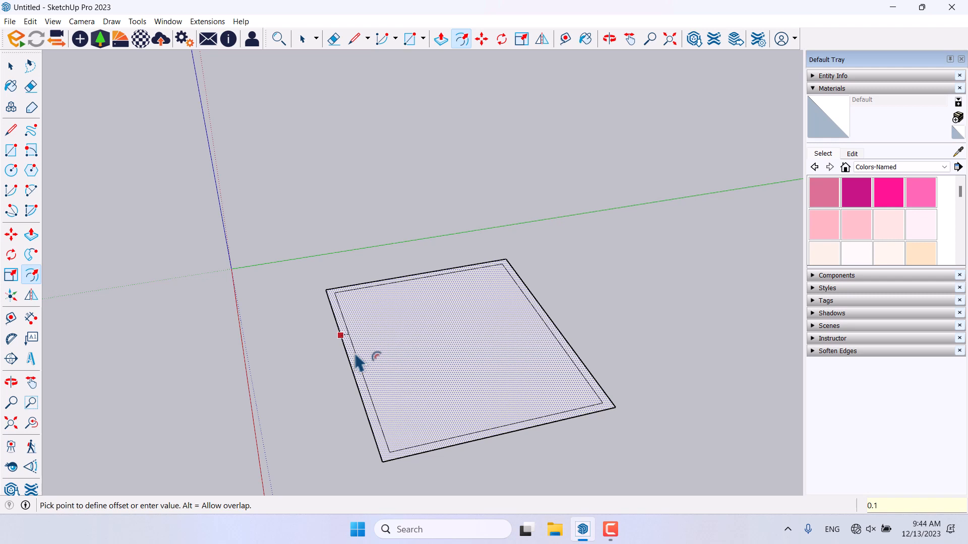
click(359, 362)
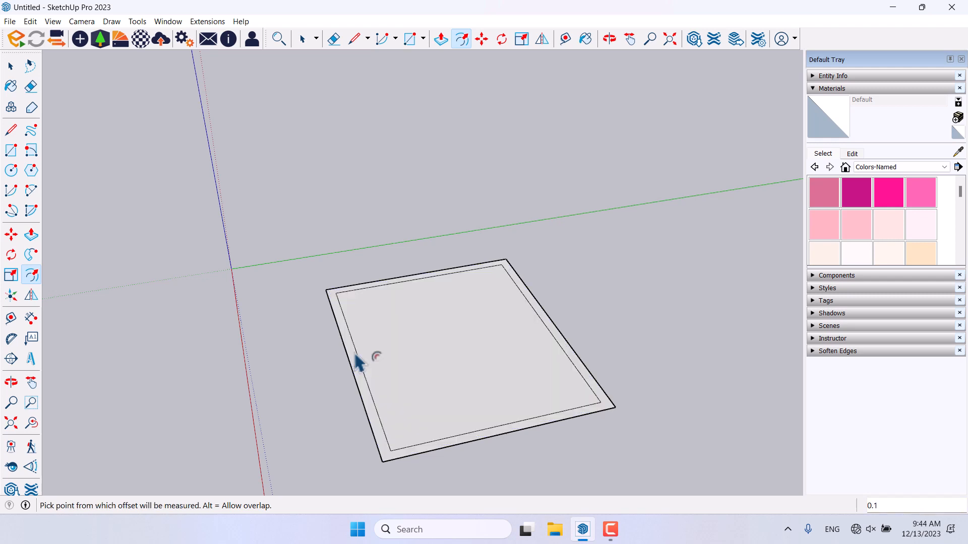
key(space)
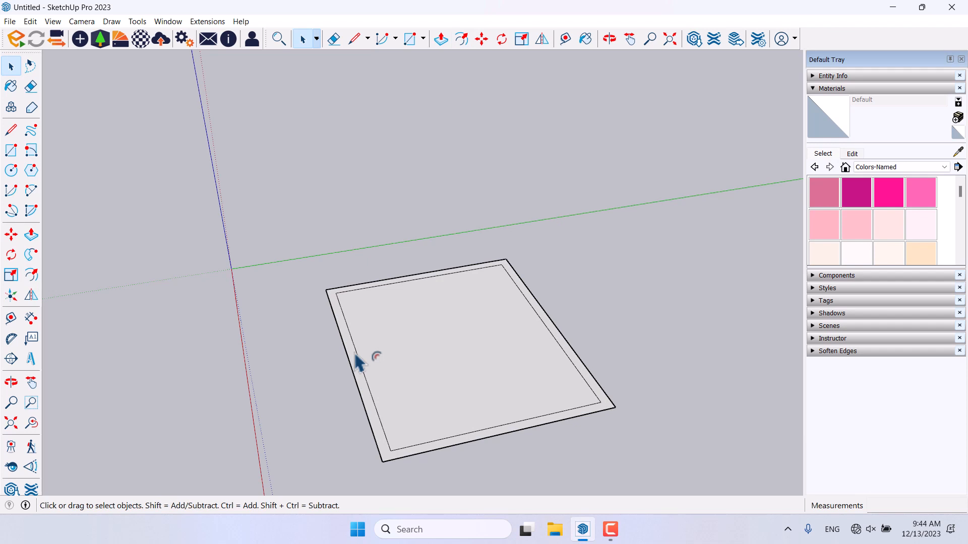
Push/Pull the border face up about 0.06 m to make a raised rim.
scroll(359, 362, up, 2)
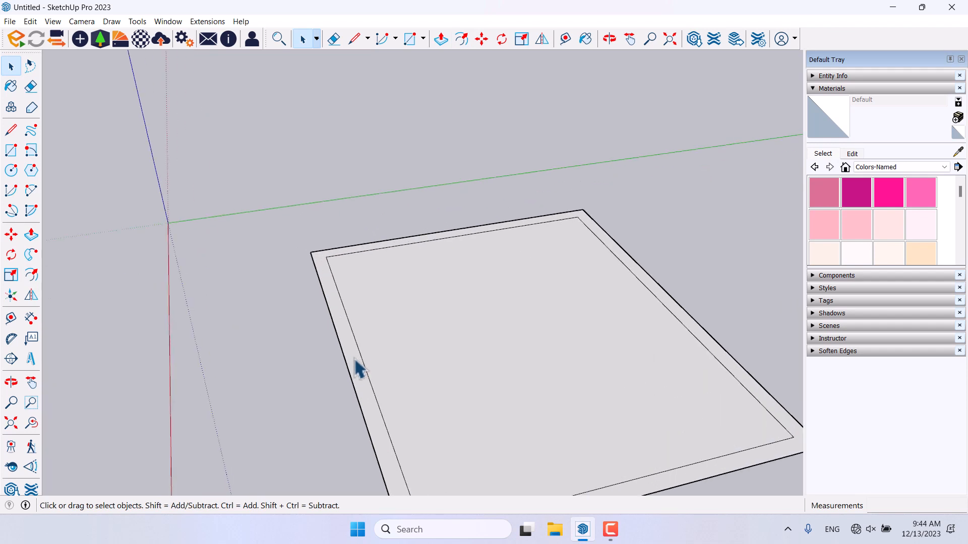
click(30, 235)
click(319, 288)
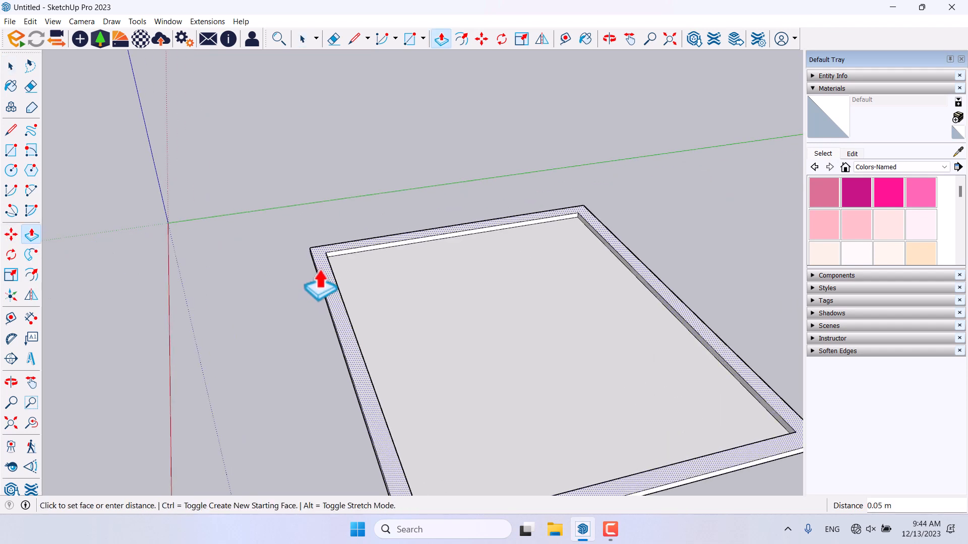
click(320, 279)
scroll(319, 277, down, 3)
middle_drag(320, 277, 694, 214)
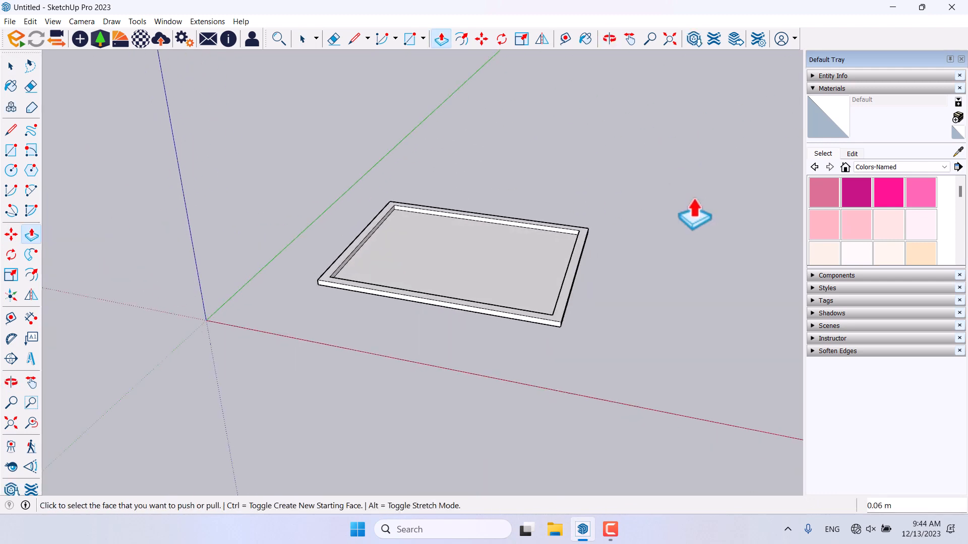
key(space)
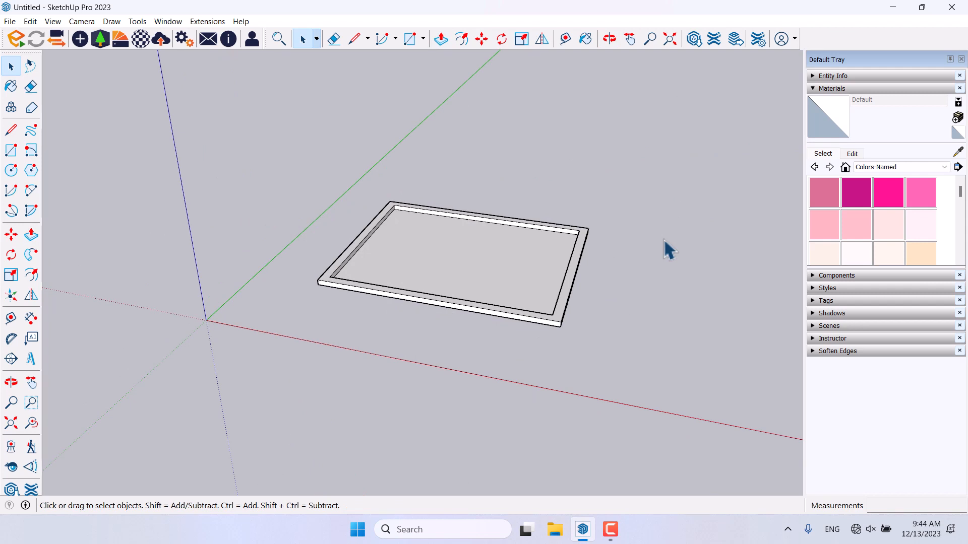
Select the entire rimmed rectangle and delete it from the model.
scroll(600, 447, down, 3)
mouse_move(600, 447)
middle_down()
mouse_move(484, 406)
mouse_move(600, 444)
middle_up()
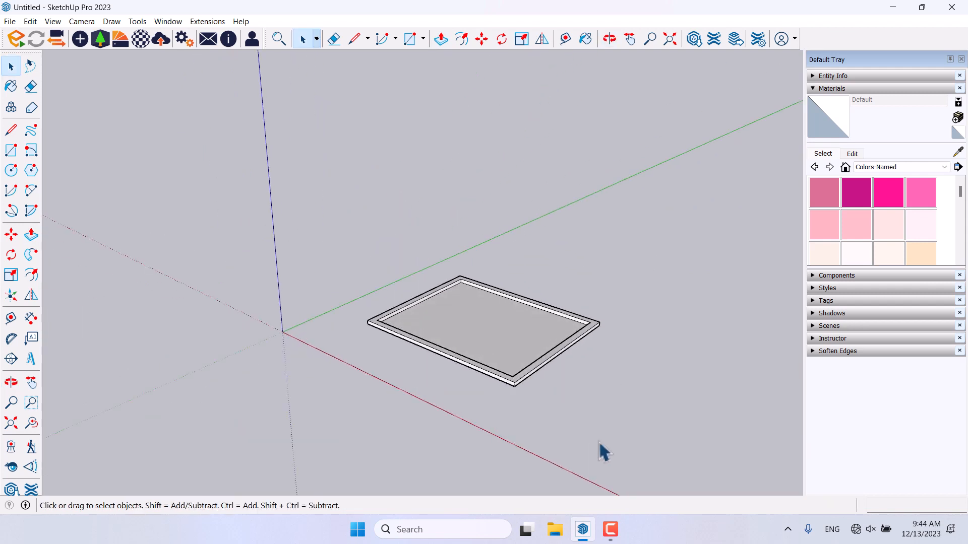
click(611, 529)
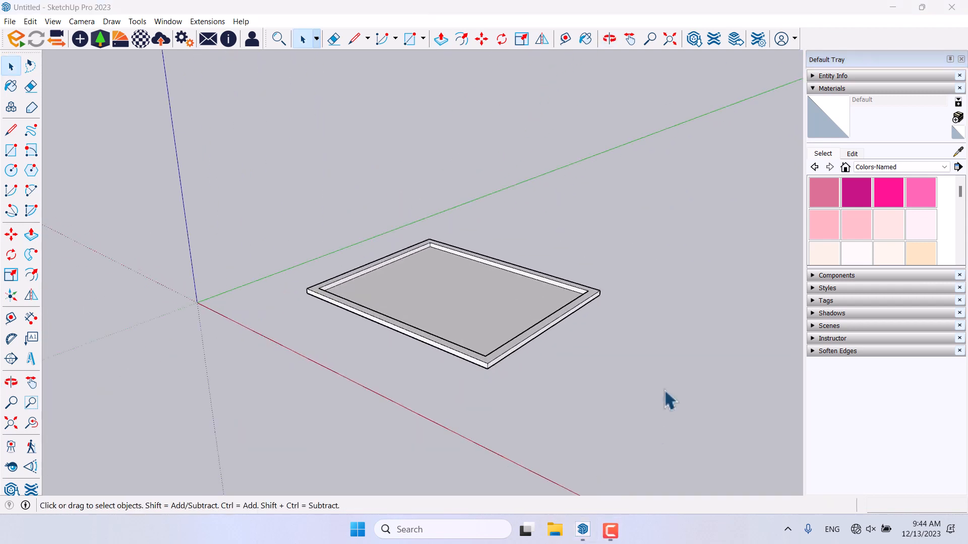
drag(739, 124, 167, 397)
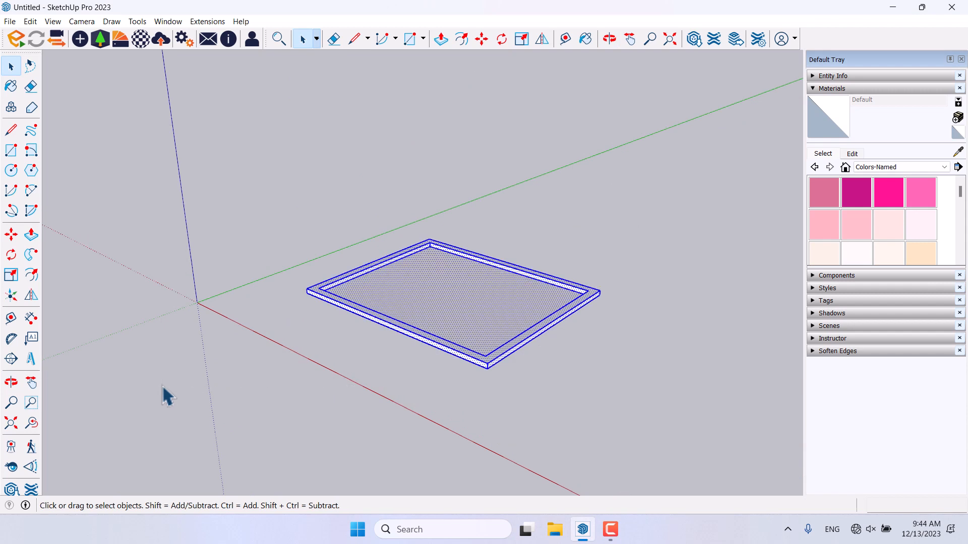
key(Delete)
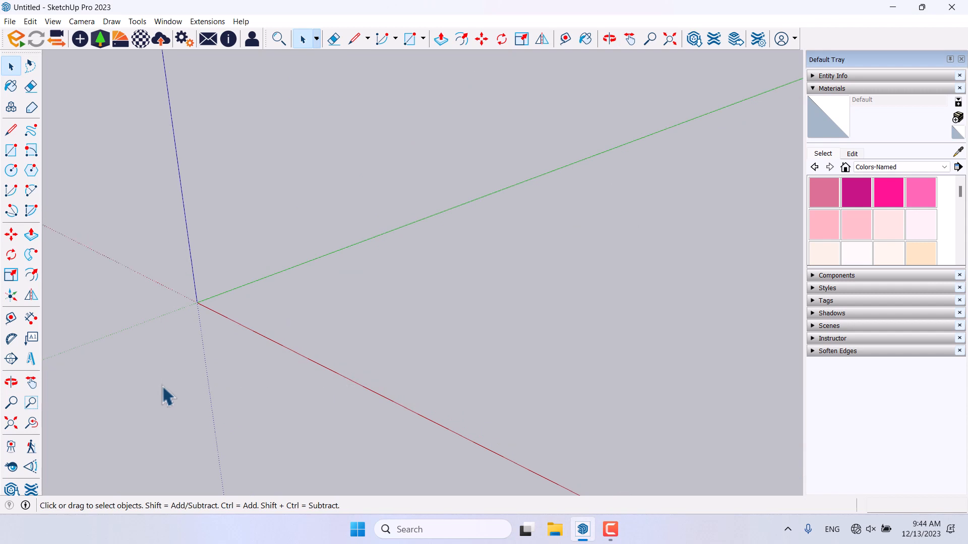
Draw a 1 m by 1 m square on the ground between the red and green axes.
click(10, 150)
mouse_move(308, 274)
middle_down()
mouse_move(328, 289)
mouse_move(306, 281)
middle_up()
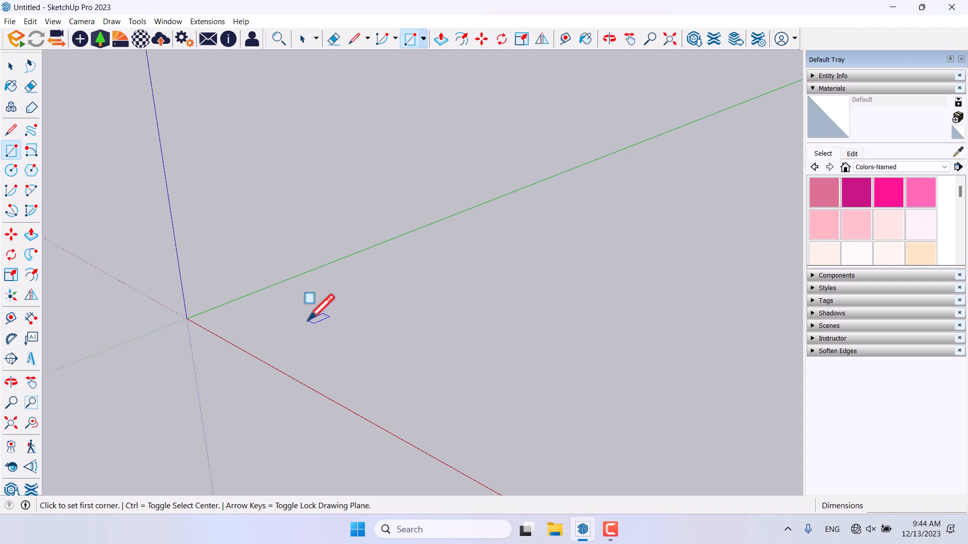
scroll(308, 320, up, 2)
click(302, 314)
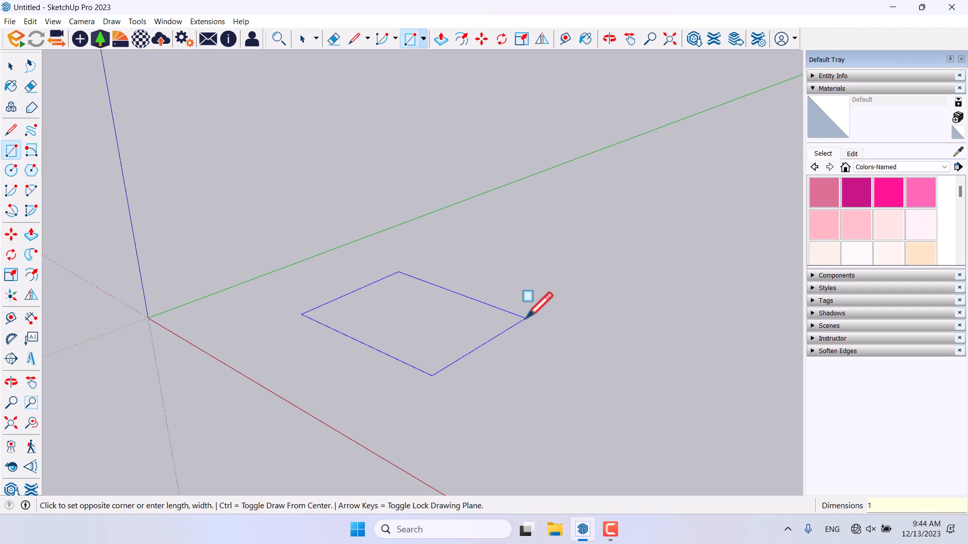
text(1,1)
key(Return)
key(space)
Push/Pull the square face up 0.04 m to form a thin slab.
scroll(368, 342, up, 3)
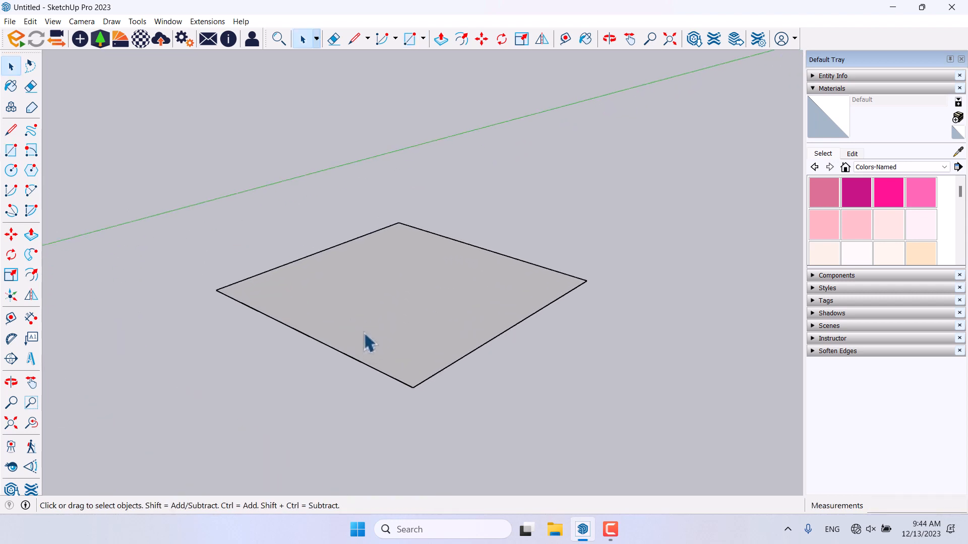
click(35, 235)
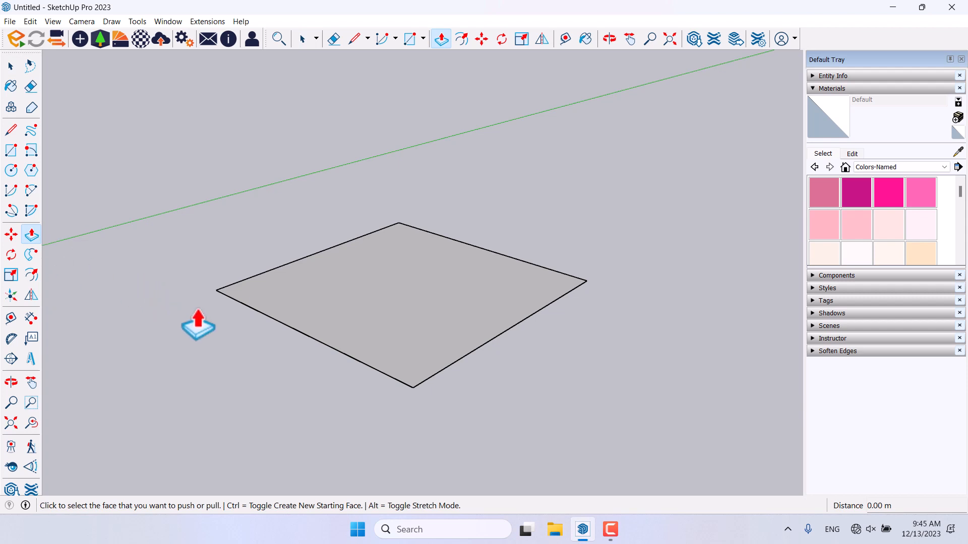
click(248, 309)
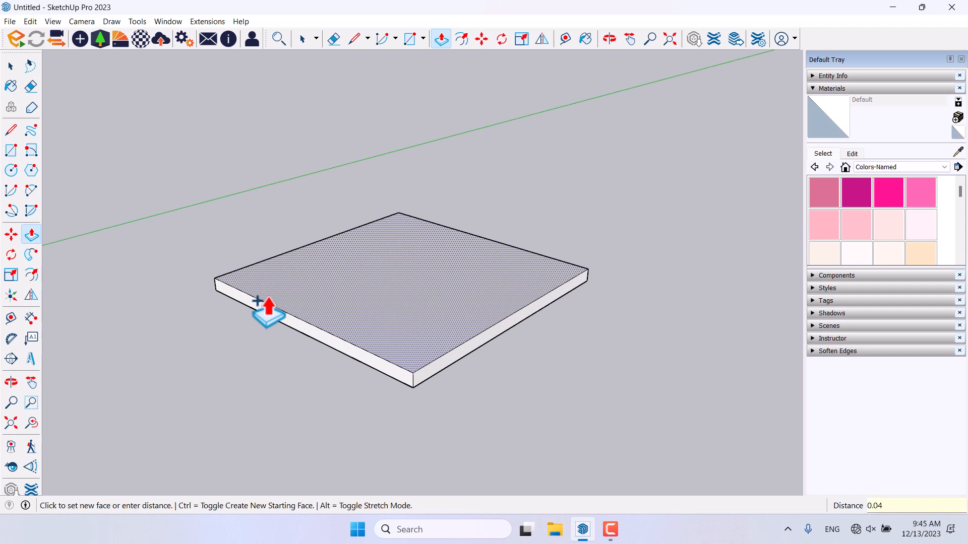
key(Return)
key(space)
Select the whole slab with all its connected geometry and make it a group.
scroll(467, 368, down, 3)
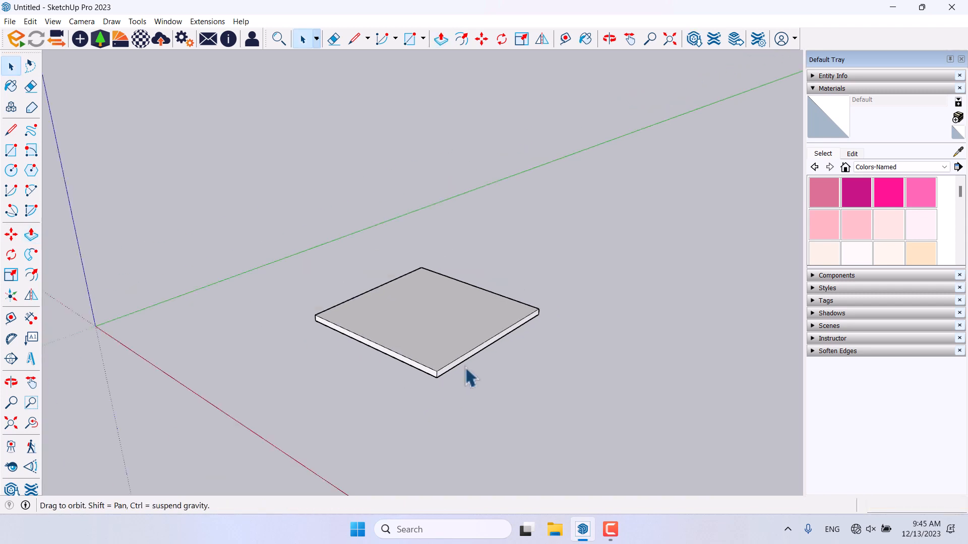
middle_drag(466, 367, 398, 380)
scroll(416, 345, up, 3)
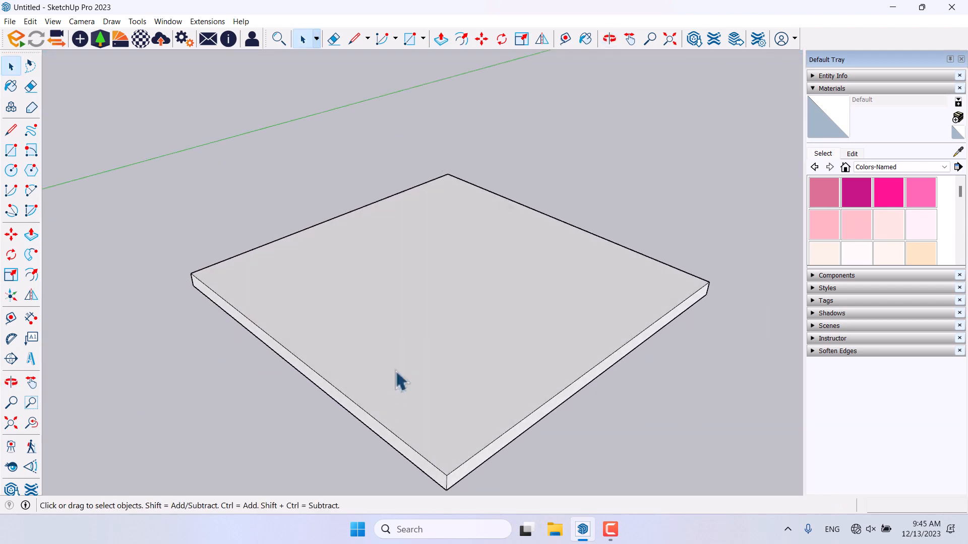
scroll(397, 376, down, 2)
triple_click(396, 361)
right_click(396, 362)
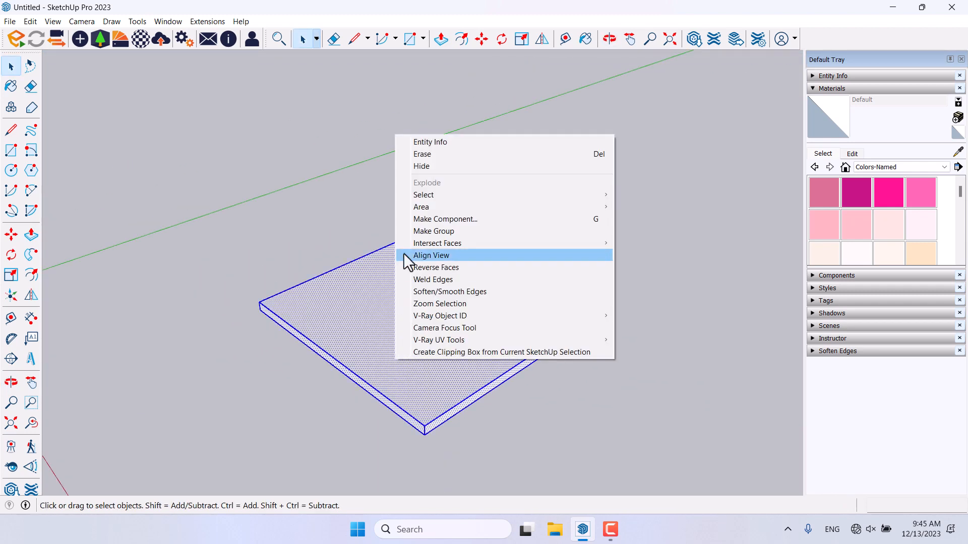
click(410, 231)
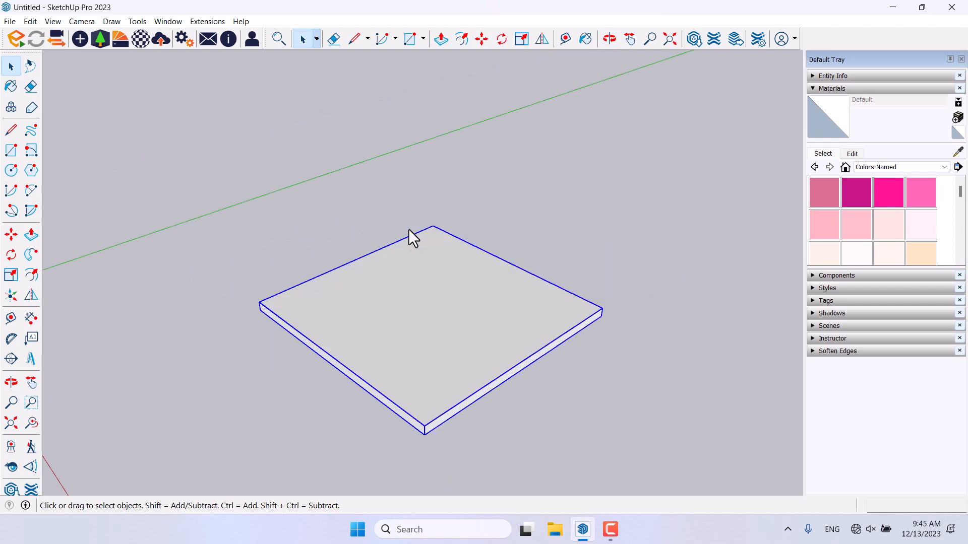
click(247, 350)
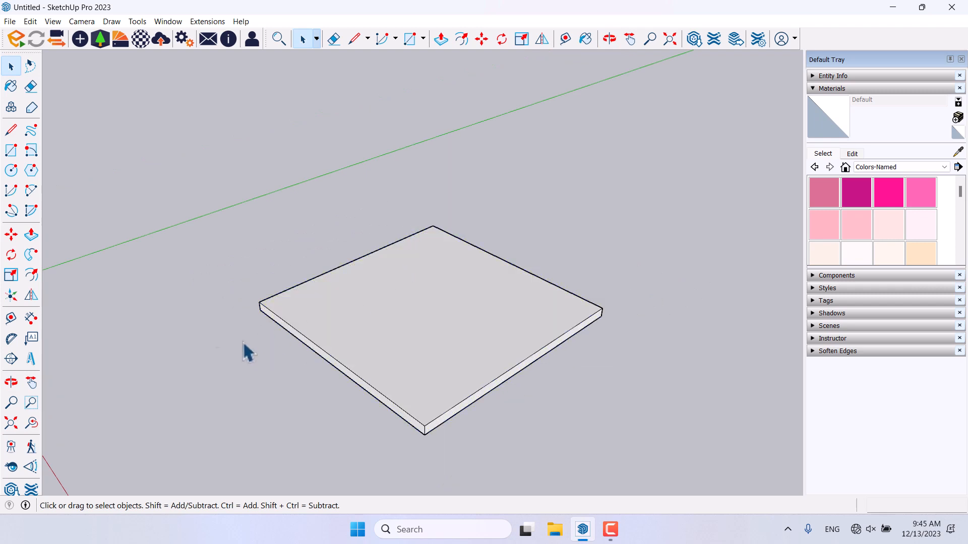
Draw a 0.04 m by 0.04 m square on the slab's upper face near one corner.
click(11, 150)
middle_drag(242, 242, 352, 382)
scroll(302, 373, up, 2)
click(300, 373)
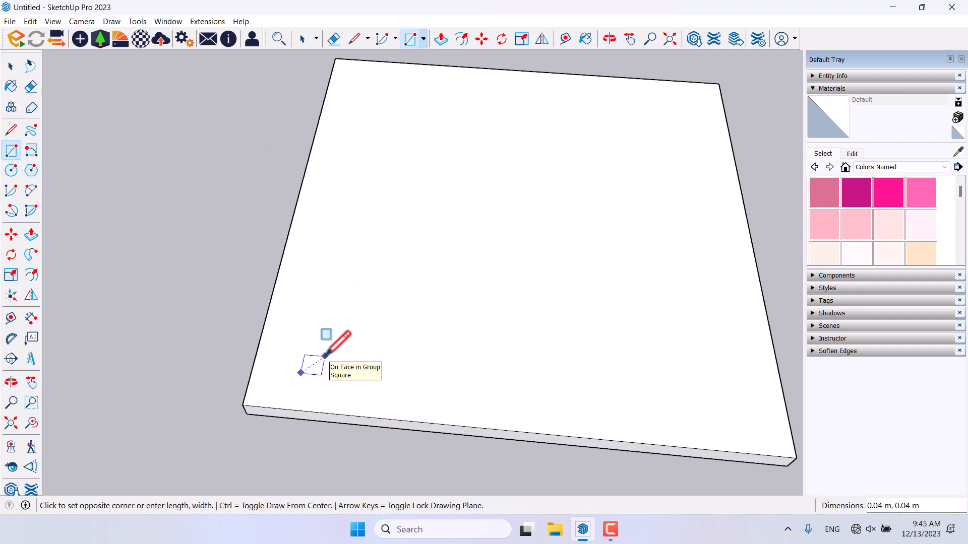
text(0.)
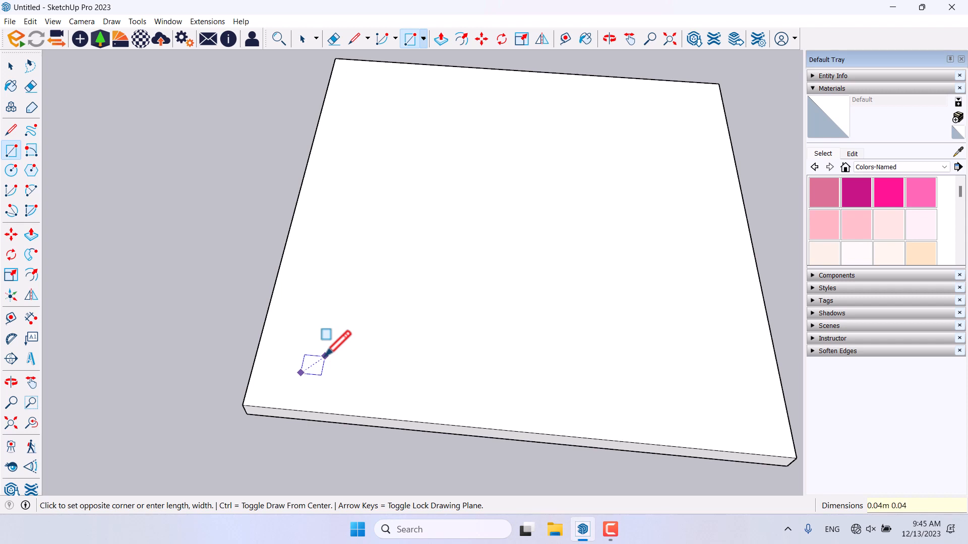
key(Return)
key(space)
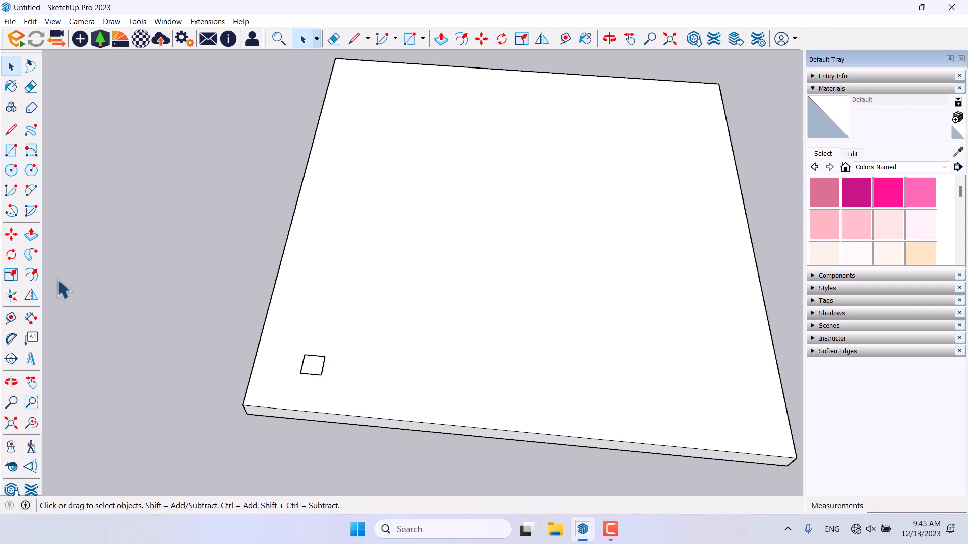
Make the small square a component that replaces the selection.
click(314, 372)
right_click(313, 372)
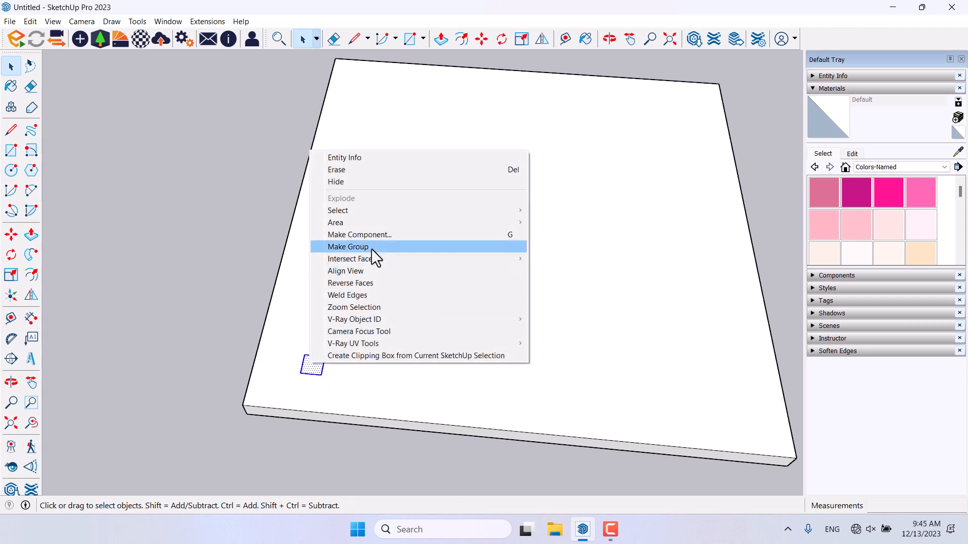
click(373, 236)
click(499, 395)
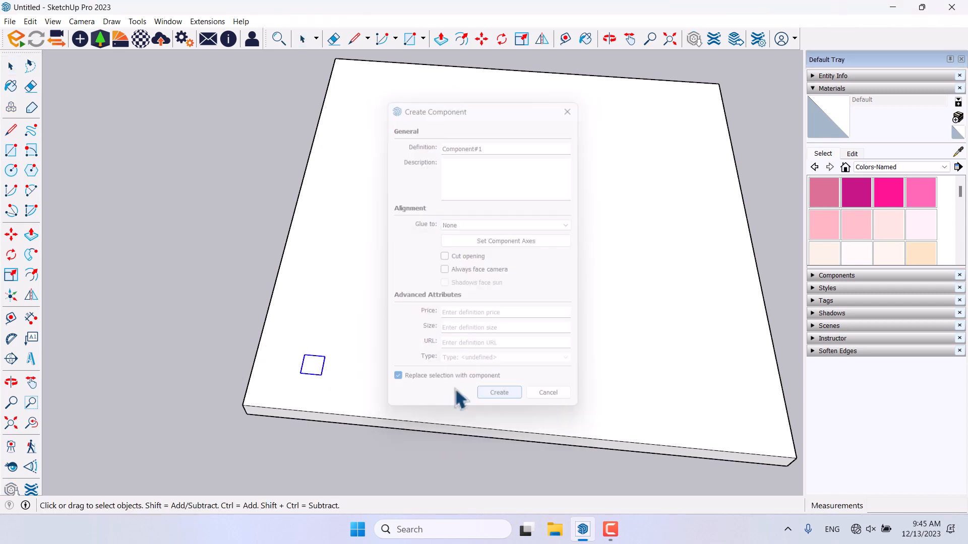
Move the small square component by its corner onto the slab's nearest corner.
click(11, 235)
click(301, 374)
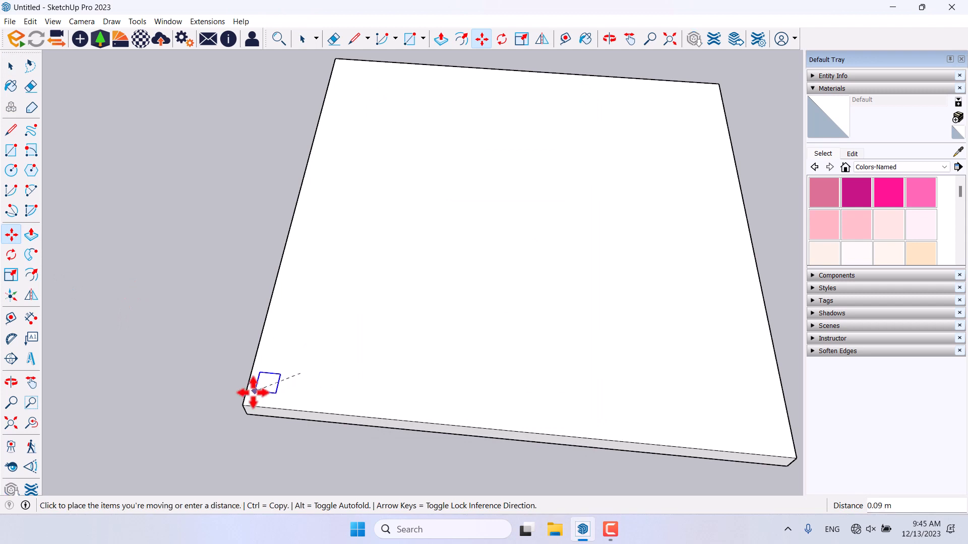
click(242, 405)
Copy the small square along the slab edge parallel to the green axis, placing it at the far corner.
key(ctrl)
click(247, 386)
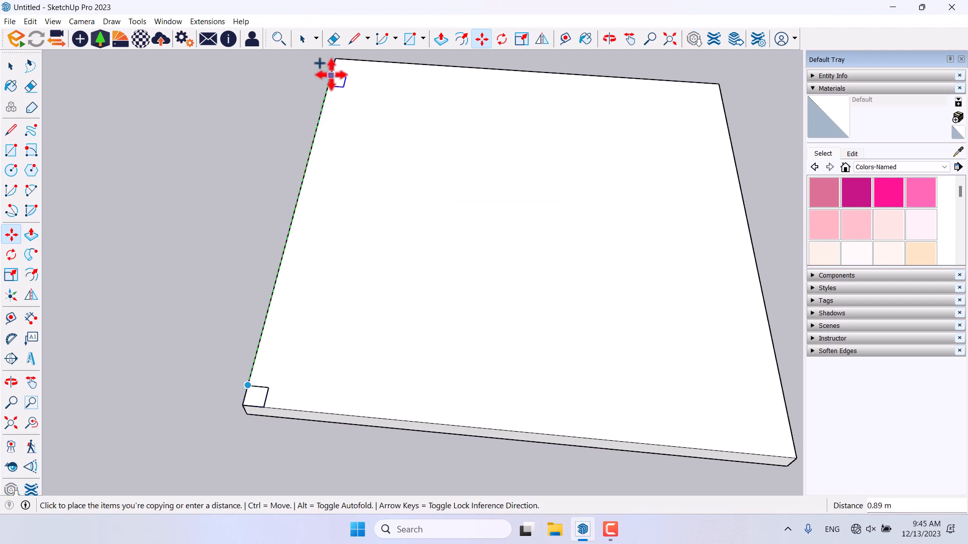
click(334, 59)
key(space)
Select both small squares and move them 0.1 m inward along the red axis.
scroll(393, 333, down, 3)
scroll(330, 371, up, 2)
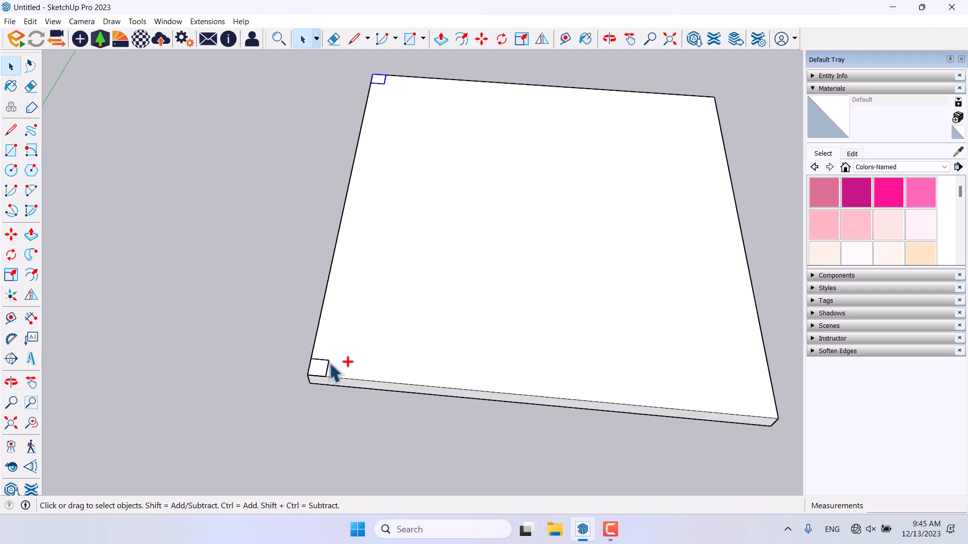
click(4, 234)
click(363, 280)
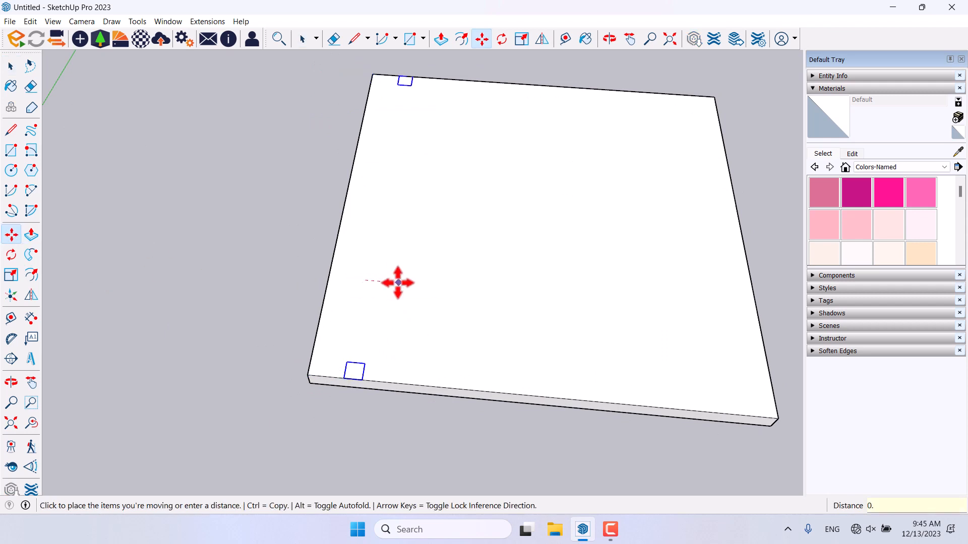
text(0.1)
key(Return)
middle_drag(488, 324, 143, 283)
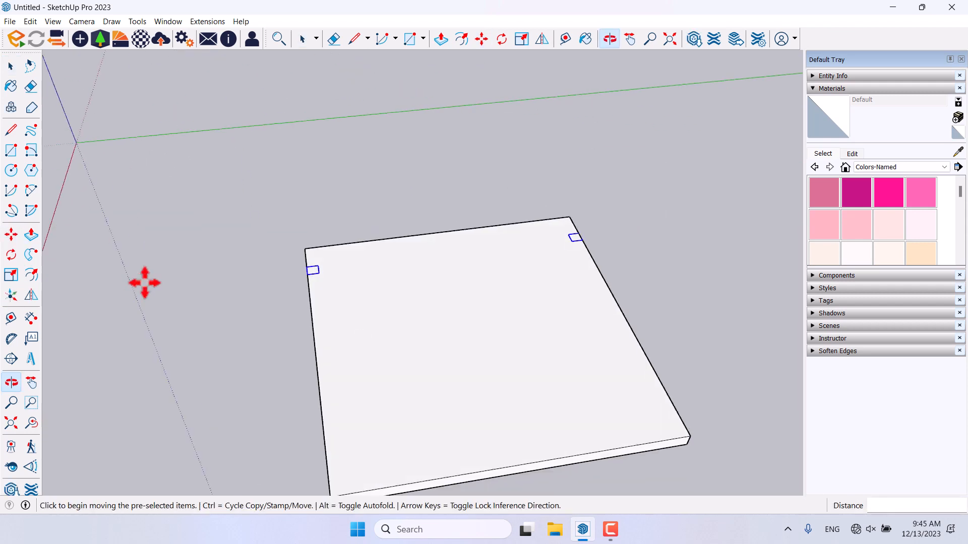
Select the small square nearest the origin and move it inward along the green axis, away from the slab's side edge.
scroll(273, 285, up, 2)
key(space)
click(324, 267)
middle_drag(544, 315, 438, 323)
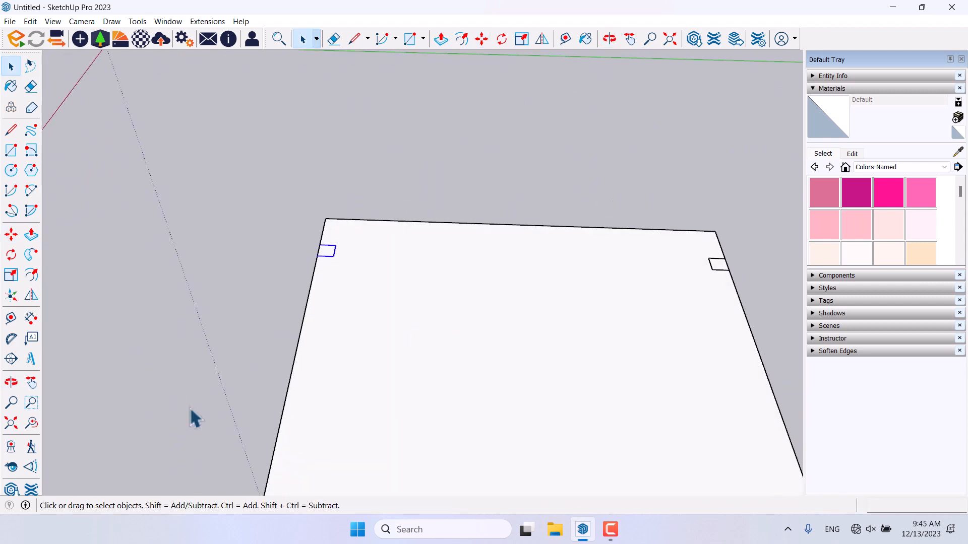
click(12, 234)
click(341, 283)
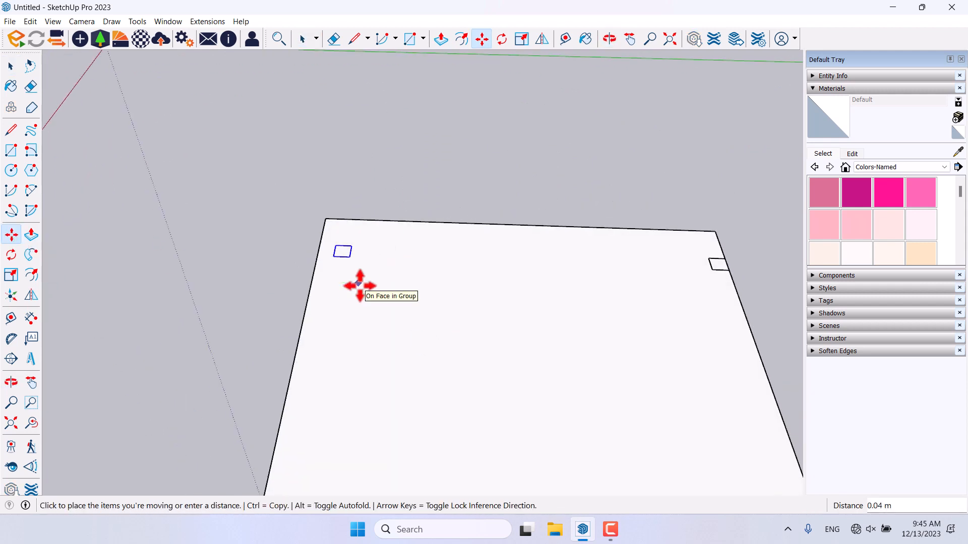
click(359, 285)
scroll(416, 326, down, 3)
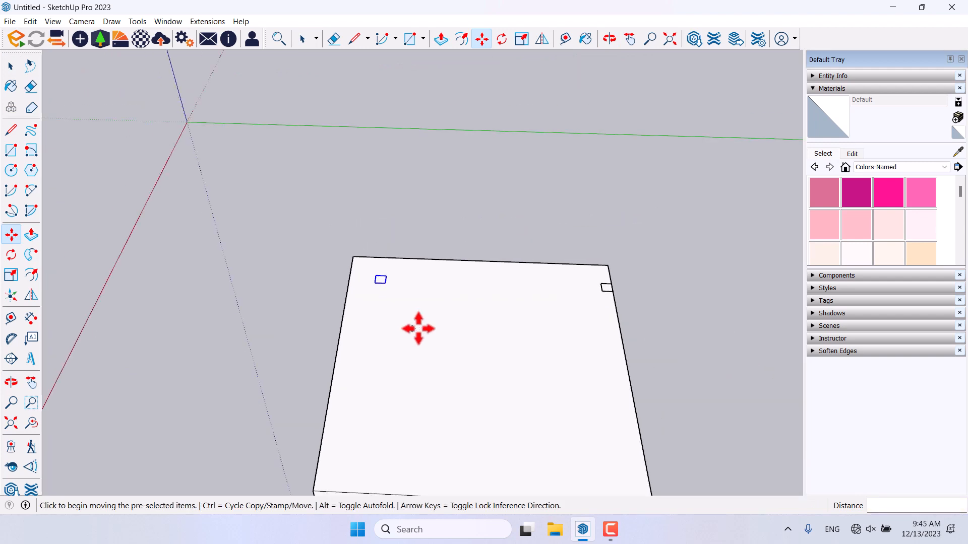
Select the other small square and move it inward along the green axis, away from the opposite slab edge.
key(space)
scroll(614, 301, up, 3)
click(607, 282)
click(14, 234)
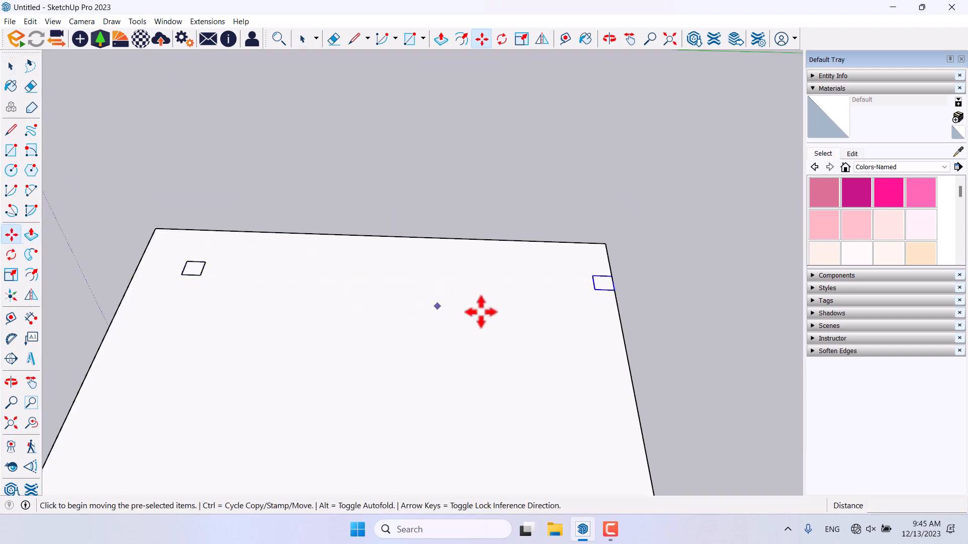
click(568, 310)
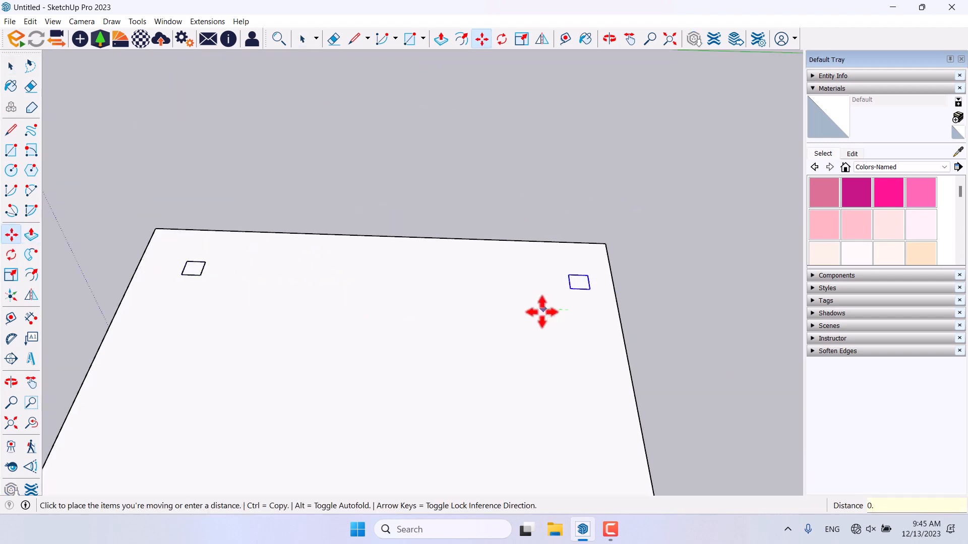
click(542, 311)
middle_drag(542, 311, 704, 322)
Open the small square component, extrude its face upward into a tall square leg, and exit the component.
key(space)
scroll(368, 372, up, 3)
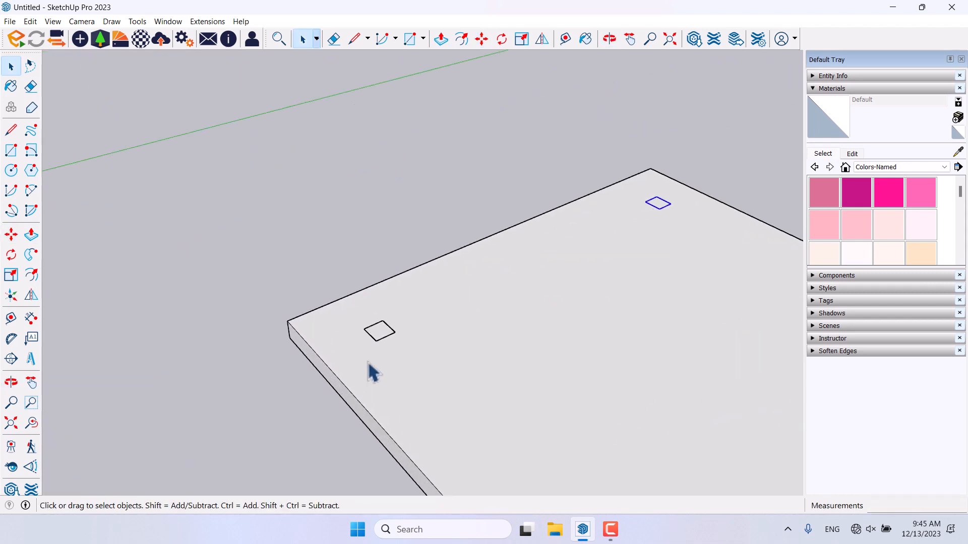
scroll(437, 305, down, 1)
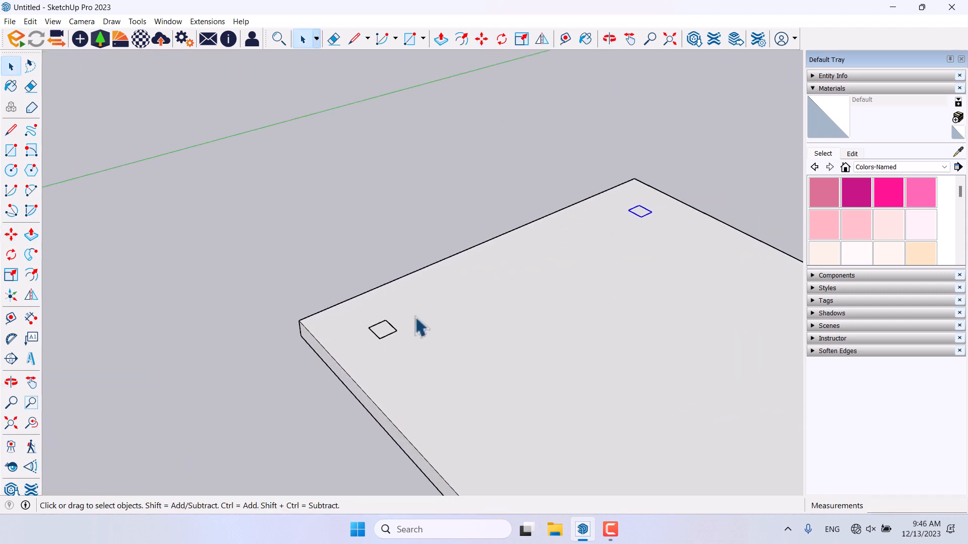
double_click(384, 333)
click(31, 235)
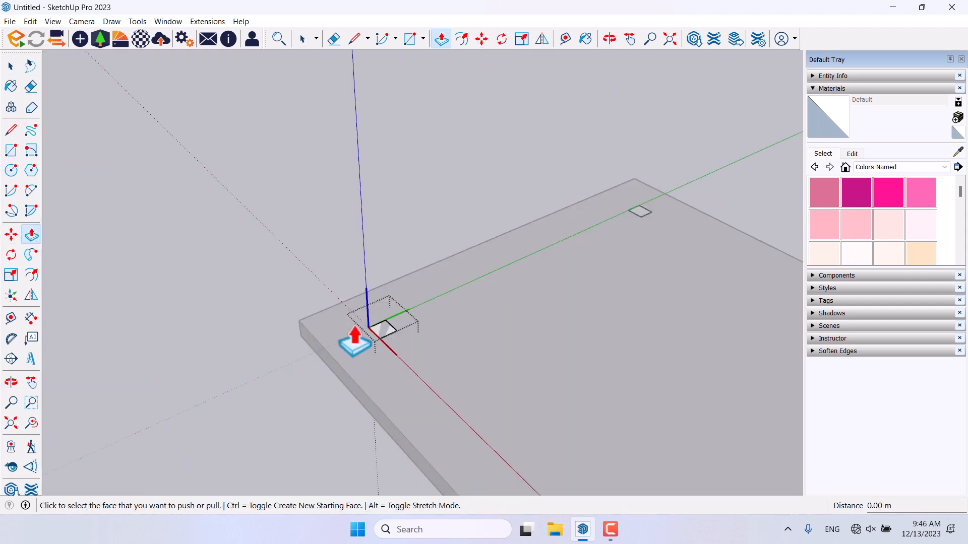
click(378, 337)
scroll(378, 334, down, 2)
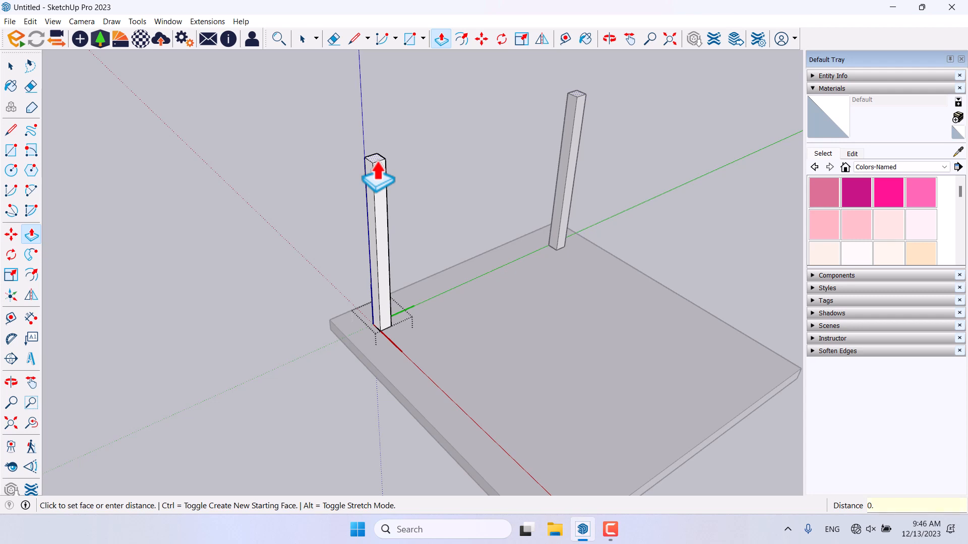
key(Return)
scroll(428, 268, down, 3)
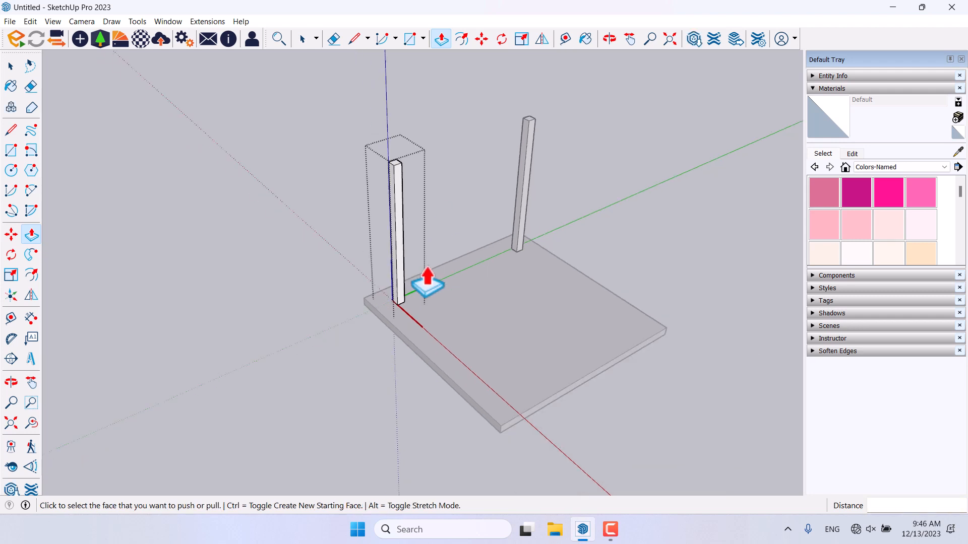
middle_drag(427, 268, 503, 246)
key(space)
click(564, 229)
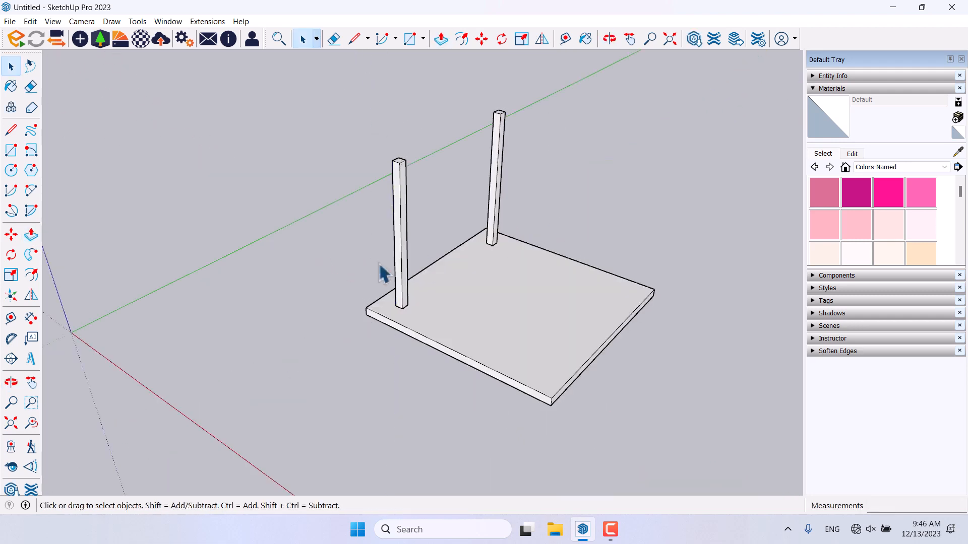
Select the slab with both legs and combine them into one group.
middle_drag(380, 274, 381, 221)
scroll(437, 269, up, 4)
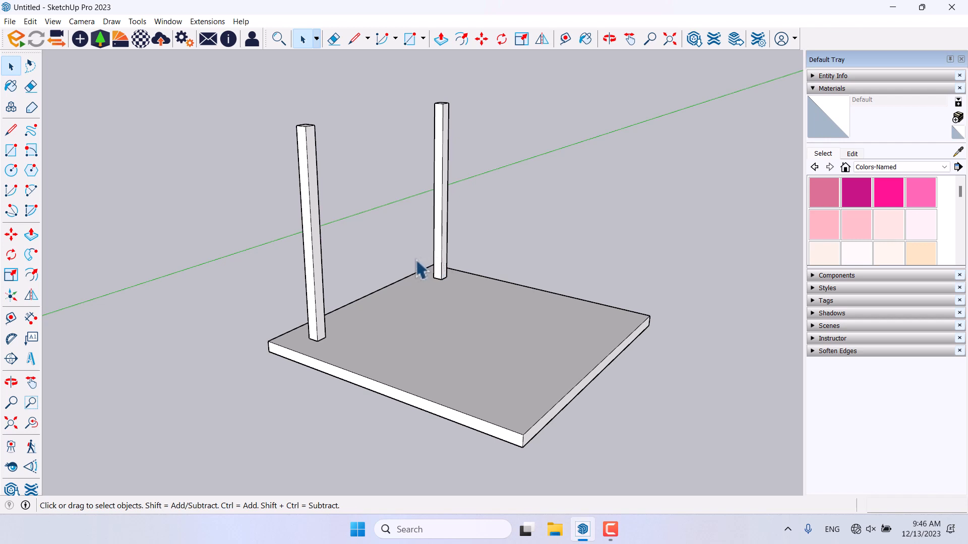
scroll(420, 270, down, 2)
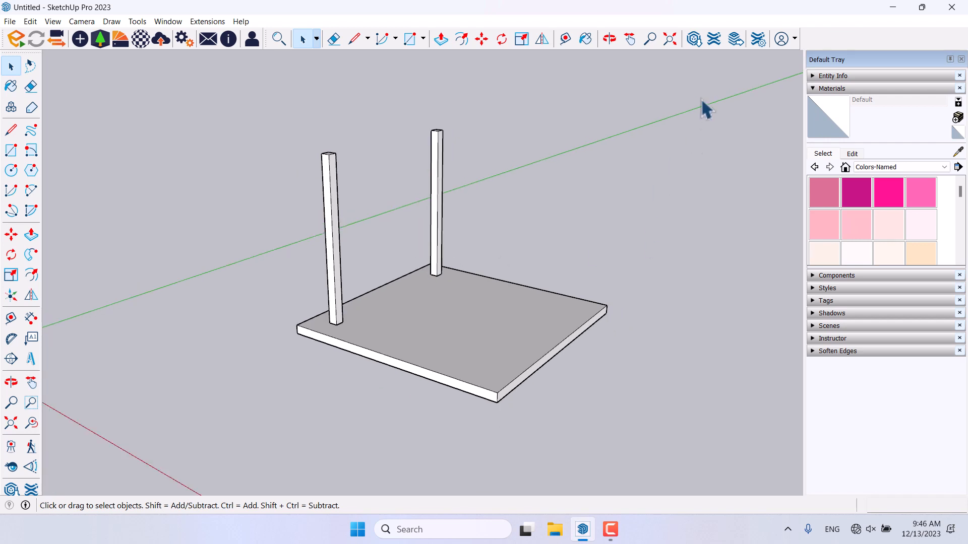
drag(698, 91, 168, 428)
right_click(436, 294)
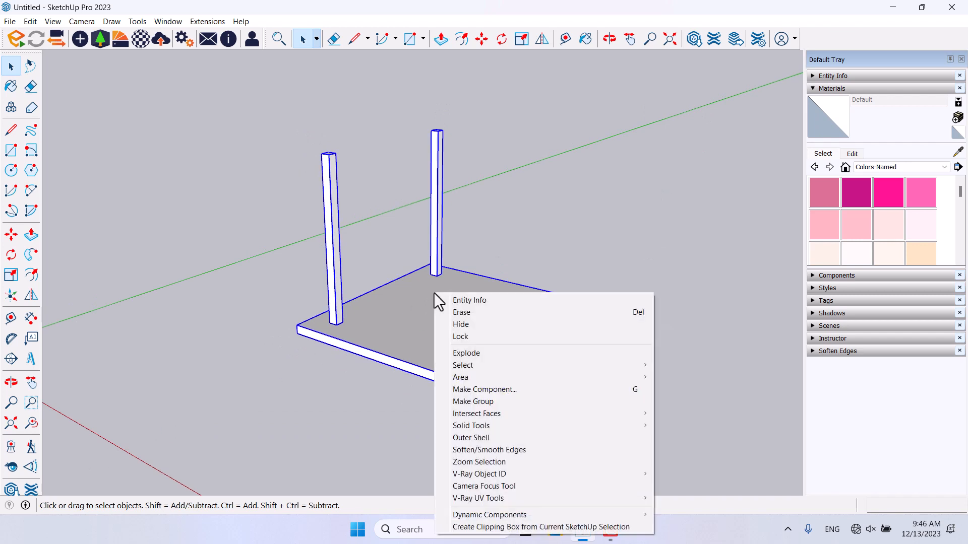
click(492, 400)
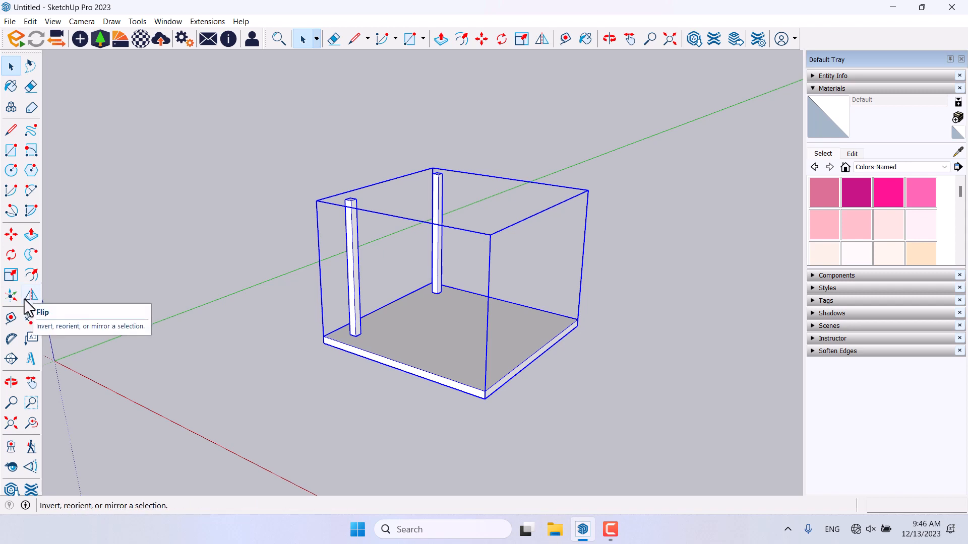
Flip the group about its horizontal blue plane so the slab sits on top of the legs.
click(541, 40)
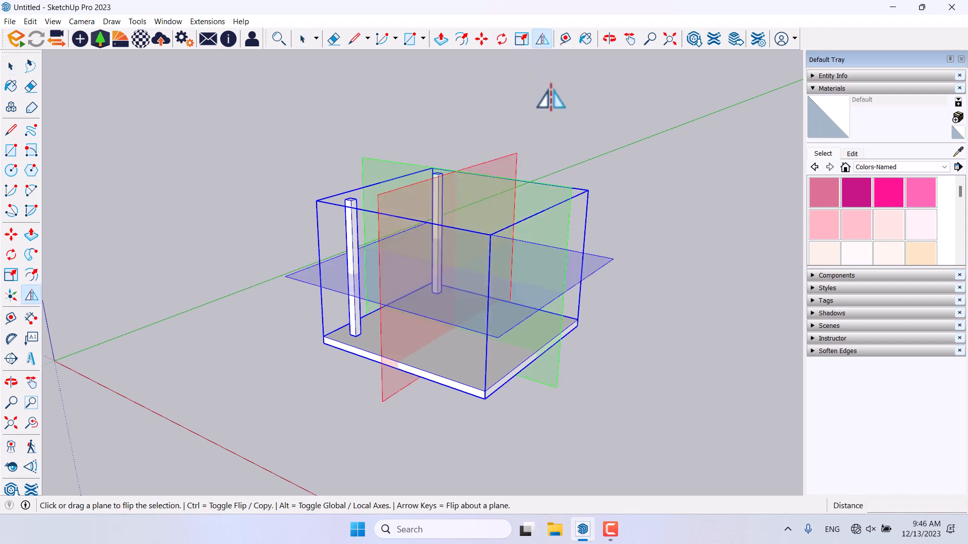
middle_drag(553, 98, 542, 115)
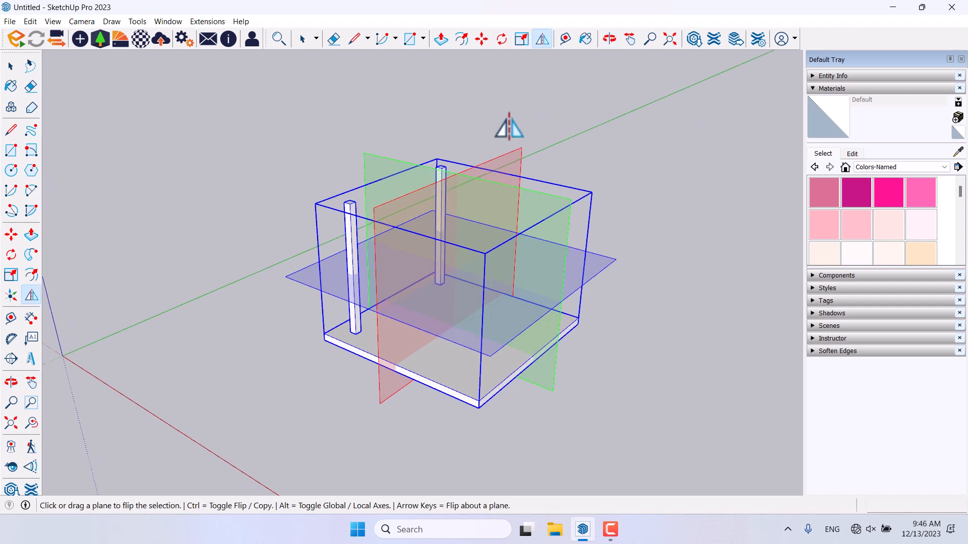
click(303, 285)
mouse_move(270, 390)
middle_down()
mouse_move(447, 400)
mouse_move(531, 363)
mouse_move(456, 305)
mouse_move(448, 391)
mouse_move(350, 391)
mouse_move(282, 377)
mouse_move(268, 309)
mouse_move(255, 332)
middle_up()
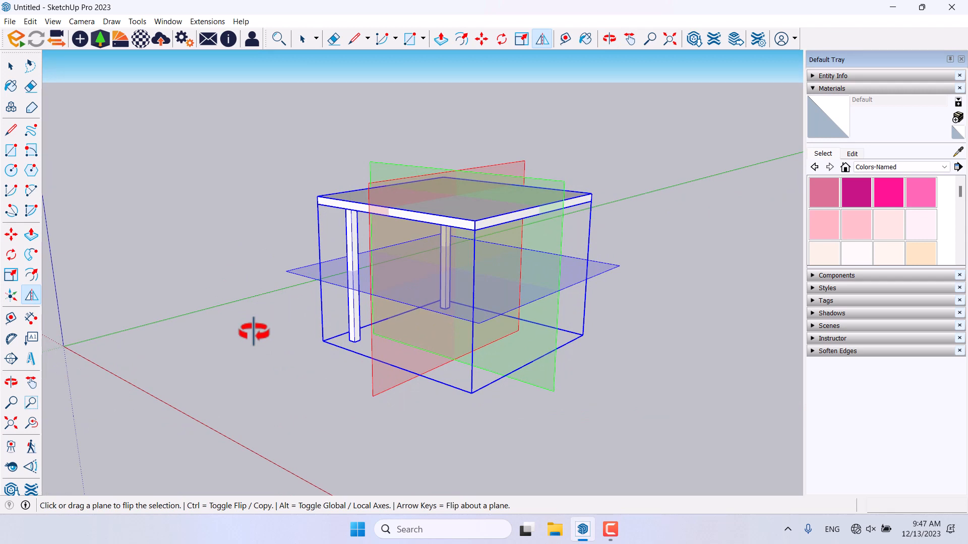
Switch Flip to copy mode and make mirrored copies of the group about its blue and red planes.
key(ctrl)
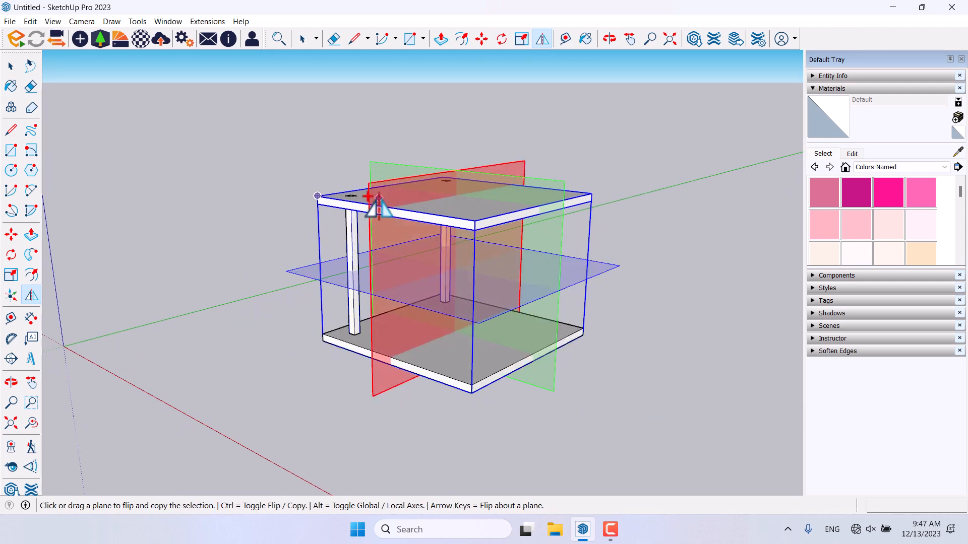
middle_drag(361, 350, 480, 476)
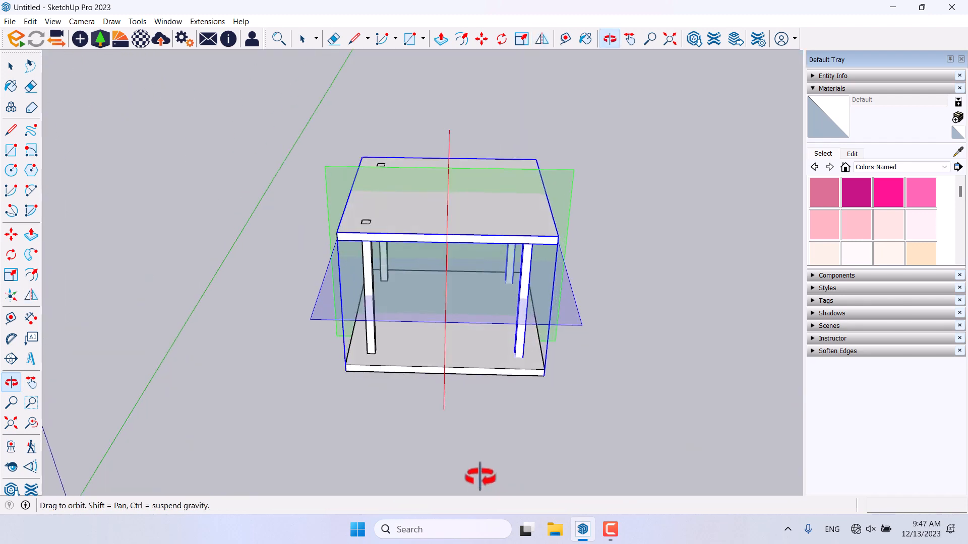
scroll(350, 346, down, 3)
Move the red-plane mirrored copy about 1.22 m along the red axis, clear of the other groups.
click(12, 236)
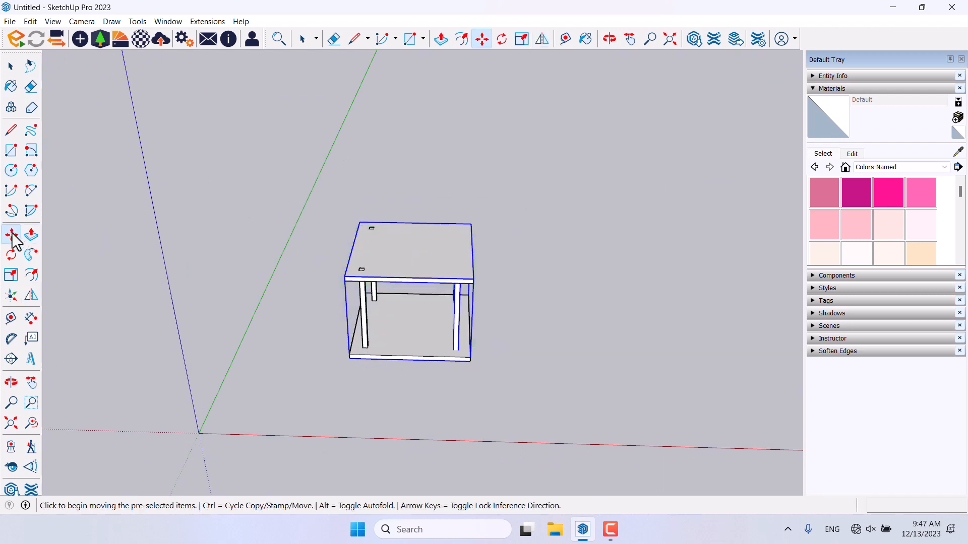
click(336, 365)
key(ctrl)
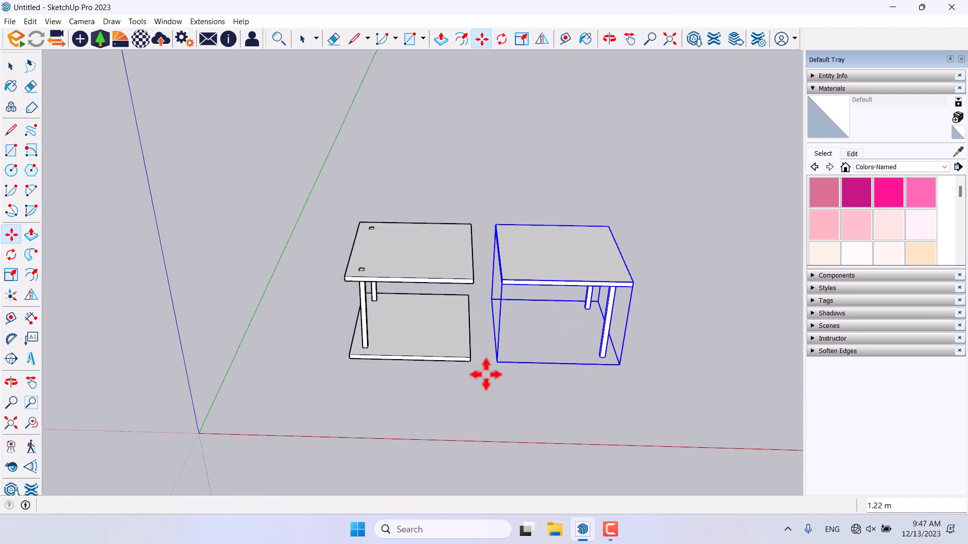
click(484, 373)
middle_drag(498, 407, 409, 363)
Delete the extra group that has its slab at the base of the legs.
key(space)
scroll(430, 324, up, 3)
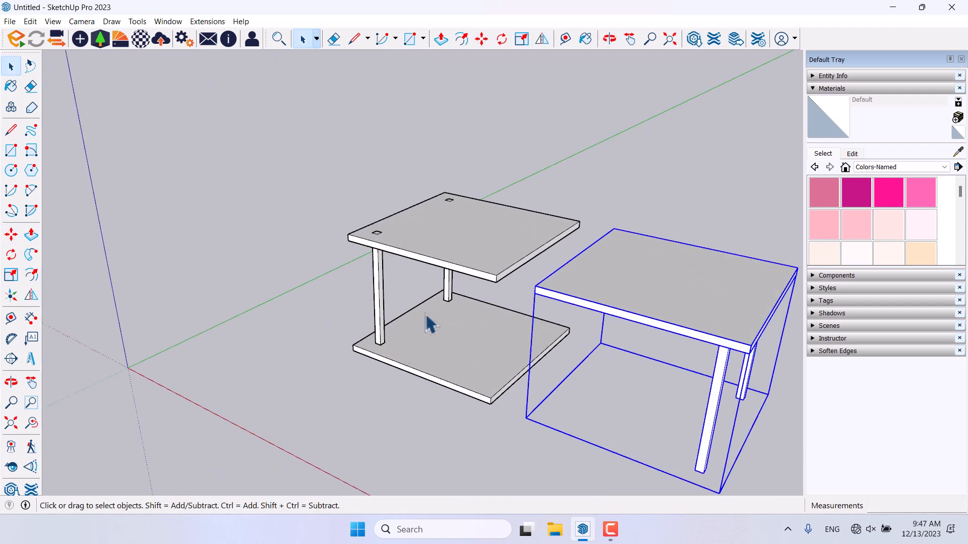
click(386, 319)
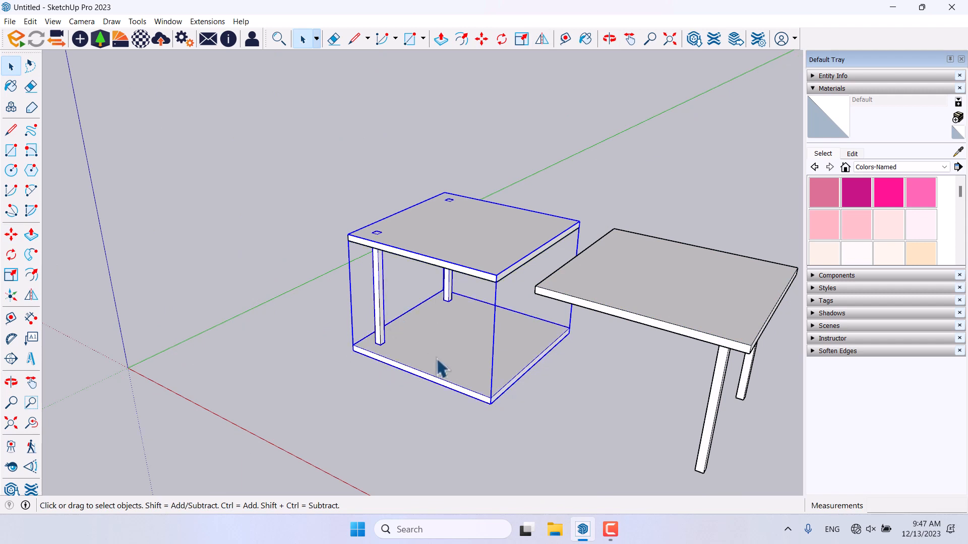
key(Delete)
scroll(439, 310, down, 4)
middle_drag(439, 309, 555, 268)
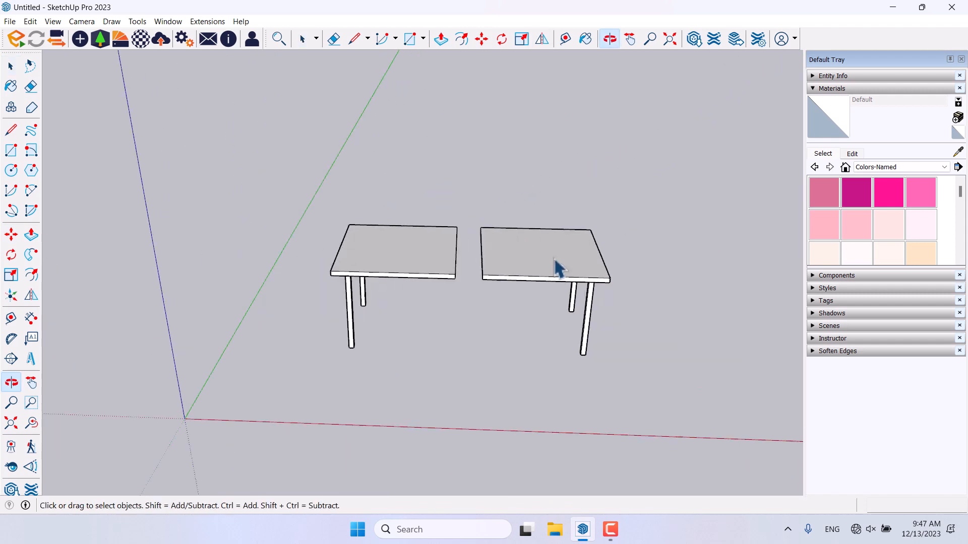
Move the mirrored table half by its upper front corner onto the matching corner of the other half, then deselect it.
scroll(554, 268, up, 3)
click(554, 268)
click(10, 234)
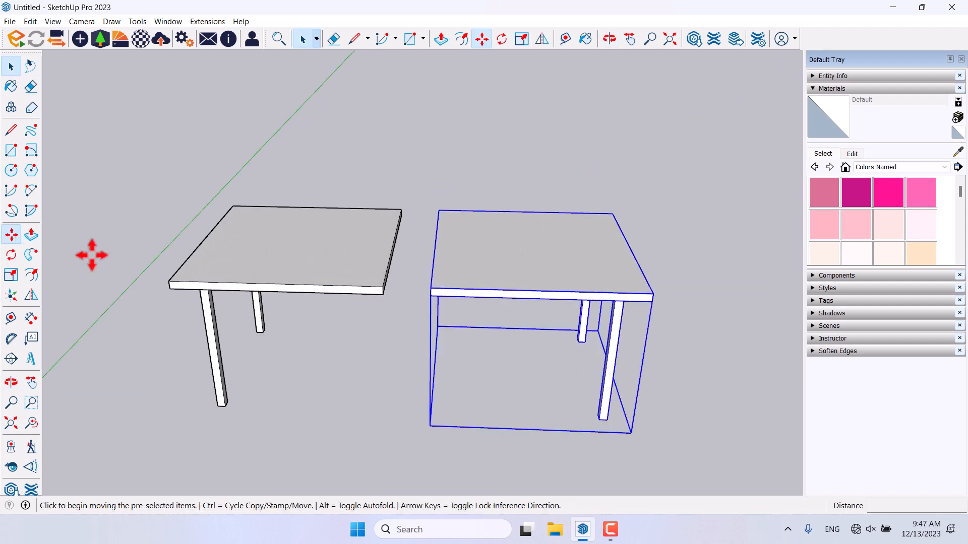
scroll(358, 276, up, 2)
click(443, 280)
click(386, 285)
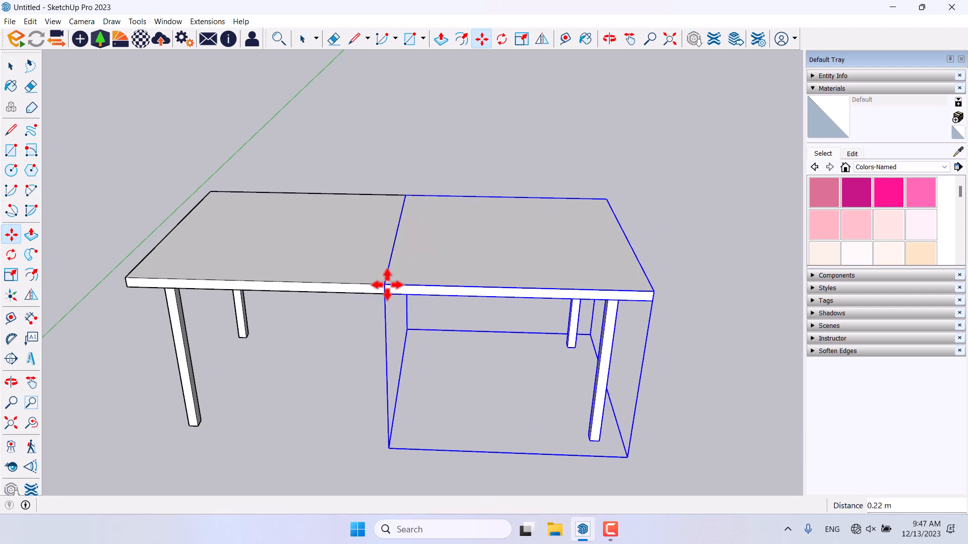
scroll(504, 308, down, 4)
middle_drag(504, 308, 344, 385)
key(space)
click(553, 396)
Draw a rectangle over the whole tabletop, from one outer corner to the diagonally opposite corner across both halves.
middle_drag(553, 396, 540, 305)
scroll(429, 291, up, 3)
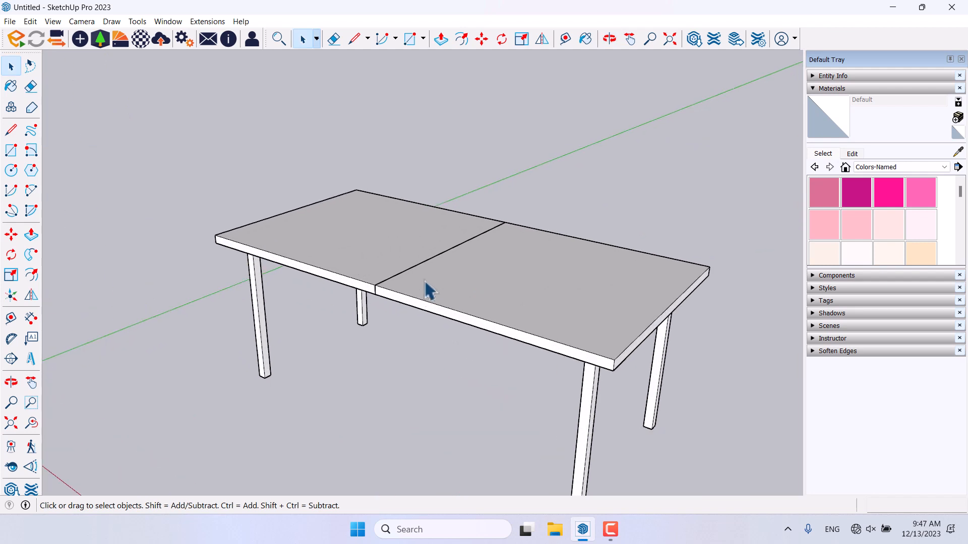
click(12, 150)
click(215, 235)
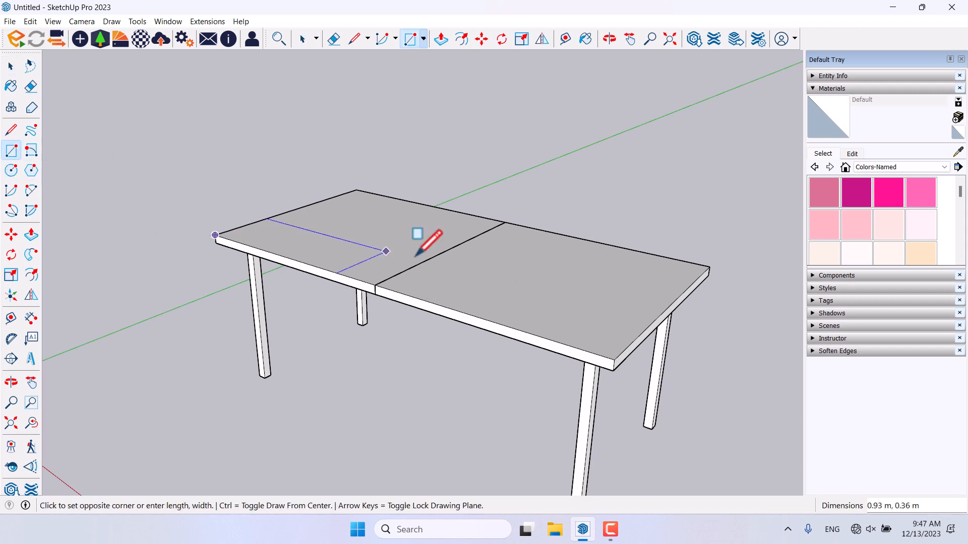
click(709, 268)
middle_drag(710, 268, 659, 270)
key(space)
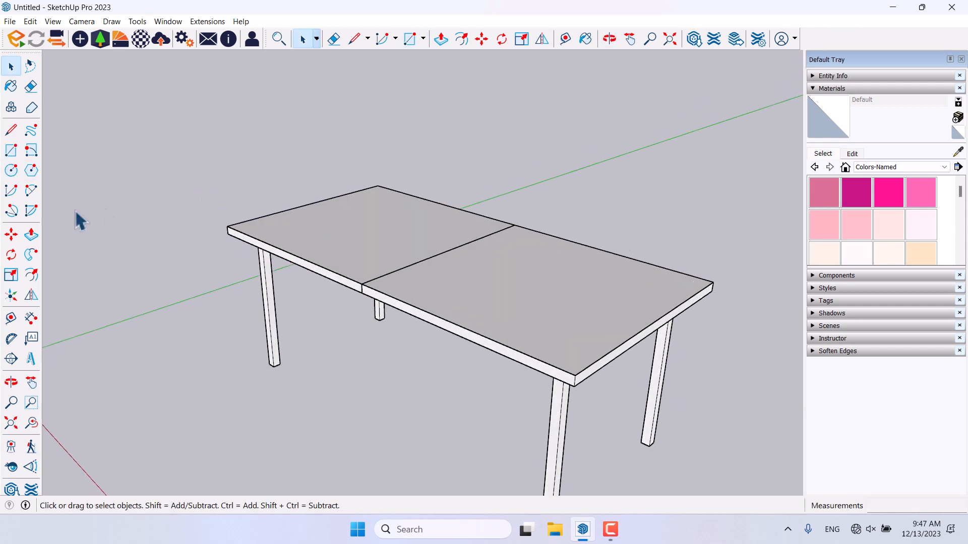
click(31, 235)
click(291, 254)
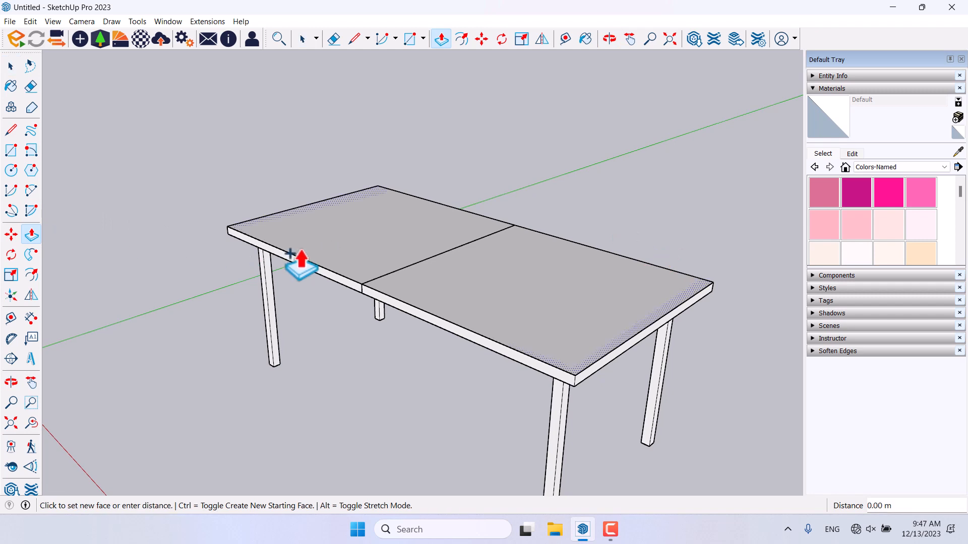
click(30, 275)
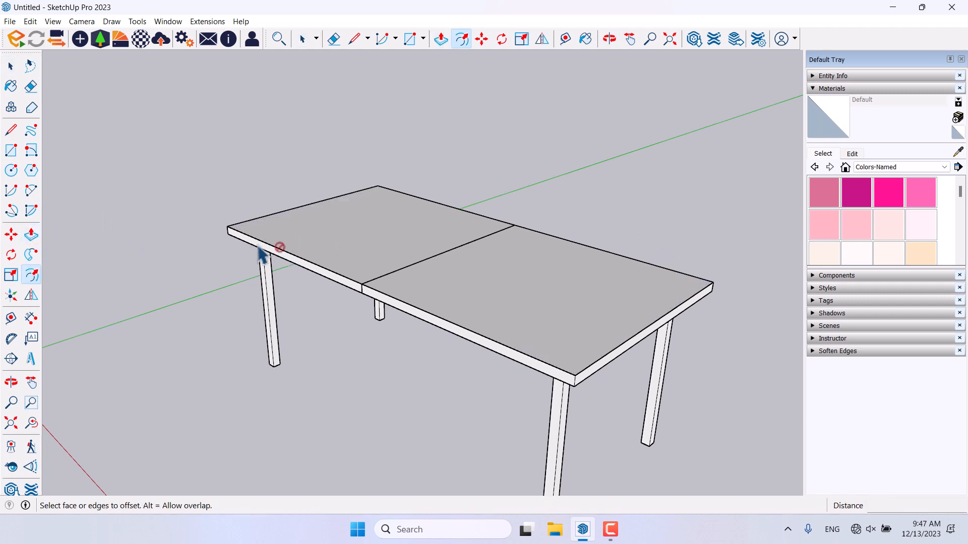
key(space)
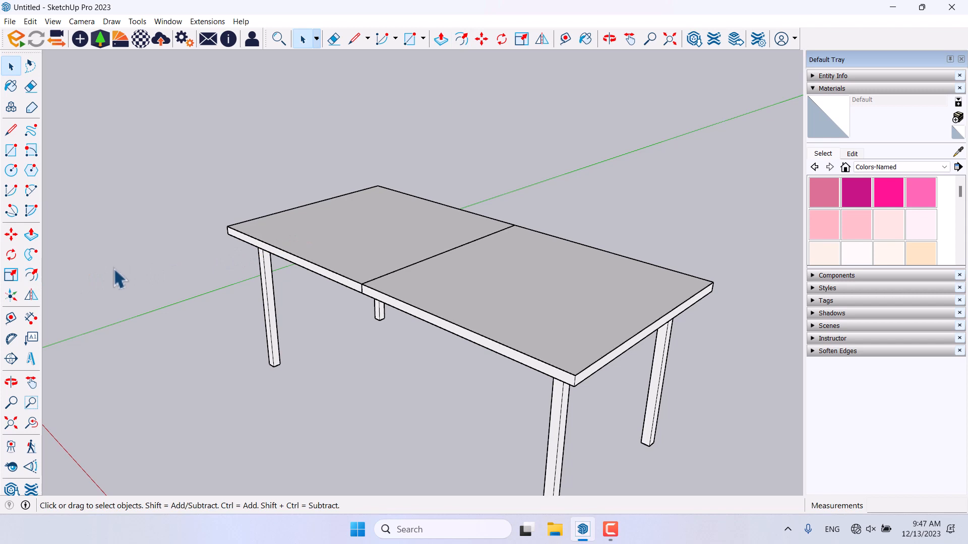
click(31, 274)
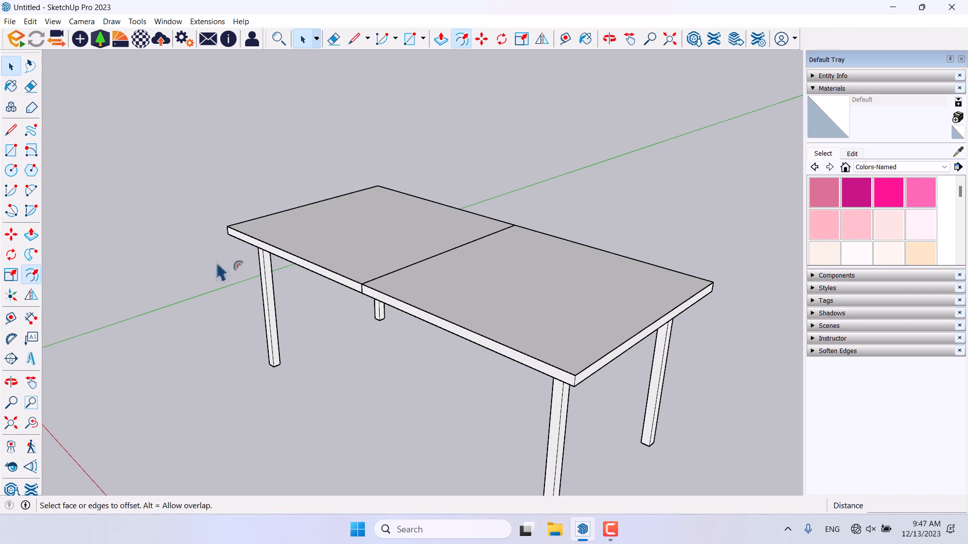
Move the rectangle covering the tabletop 0.20 m straight up above the table and deselect it.
key(space)
click(296, 265)
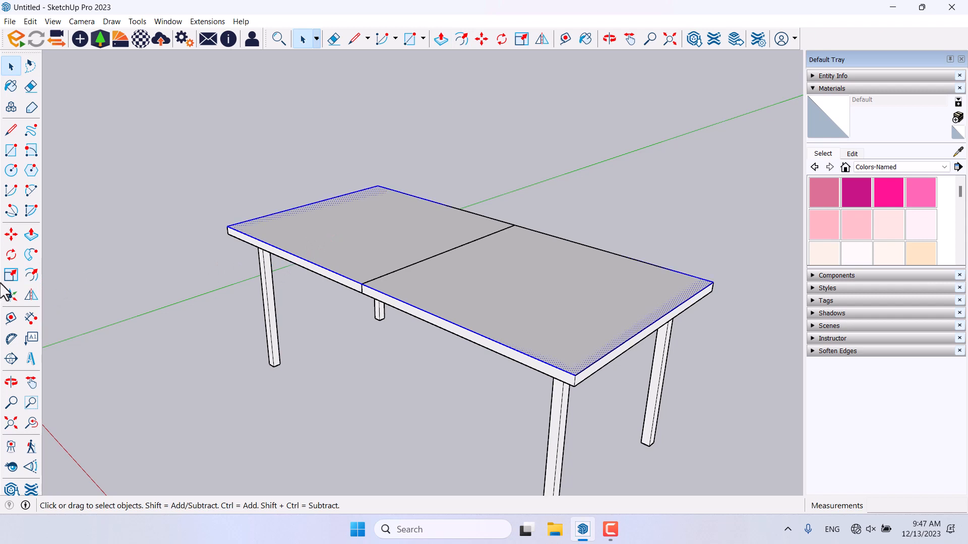
click(11, 235)
click(156, 207)
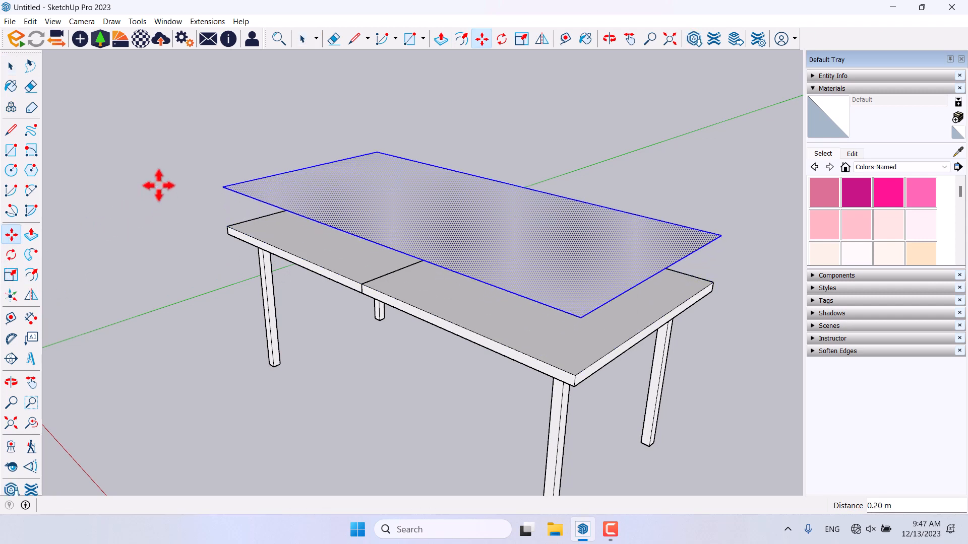
key(space)
click(86, 287)
Offset the raised rectangle's outline outward by a narrow margin to make the top overhang the table.
click(31, 274)
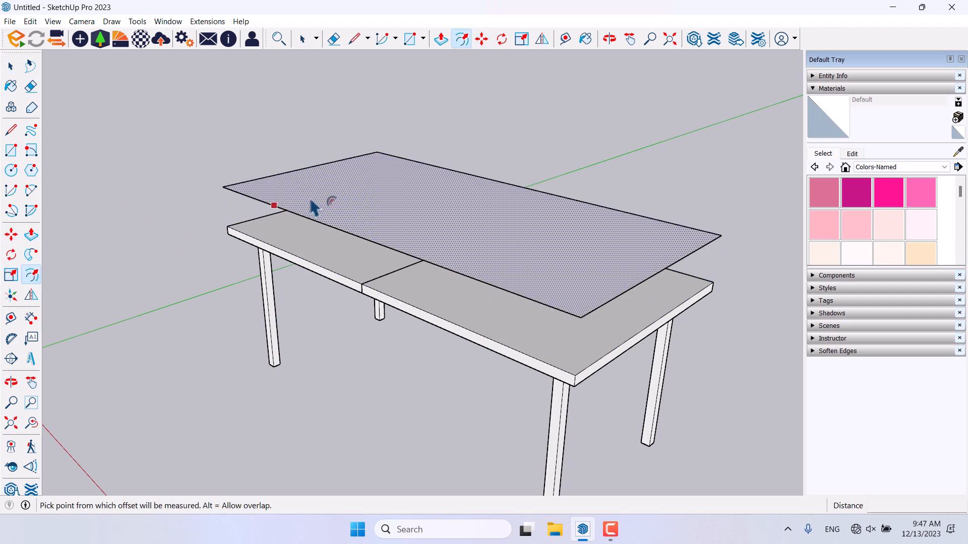
click(274, 205)
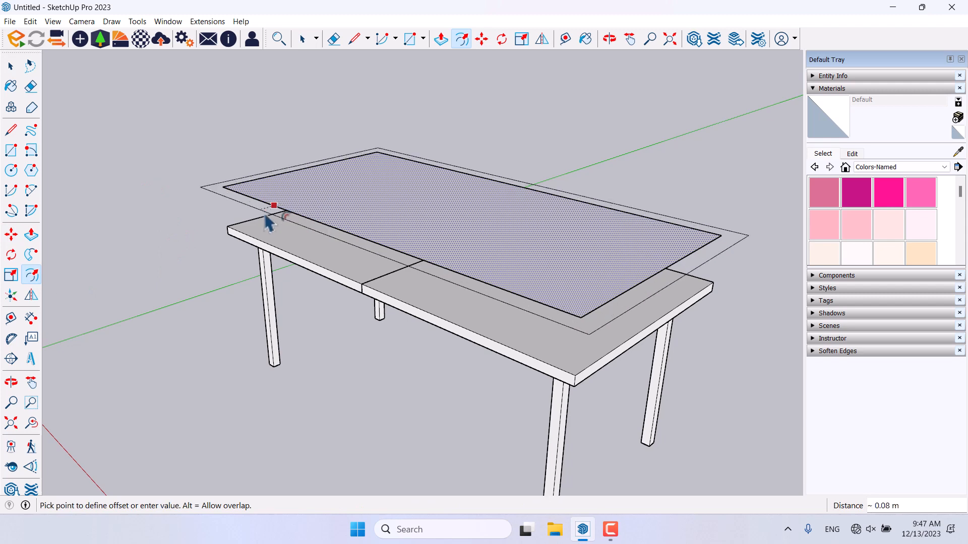
click(267, 217)
key(space)
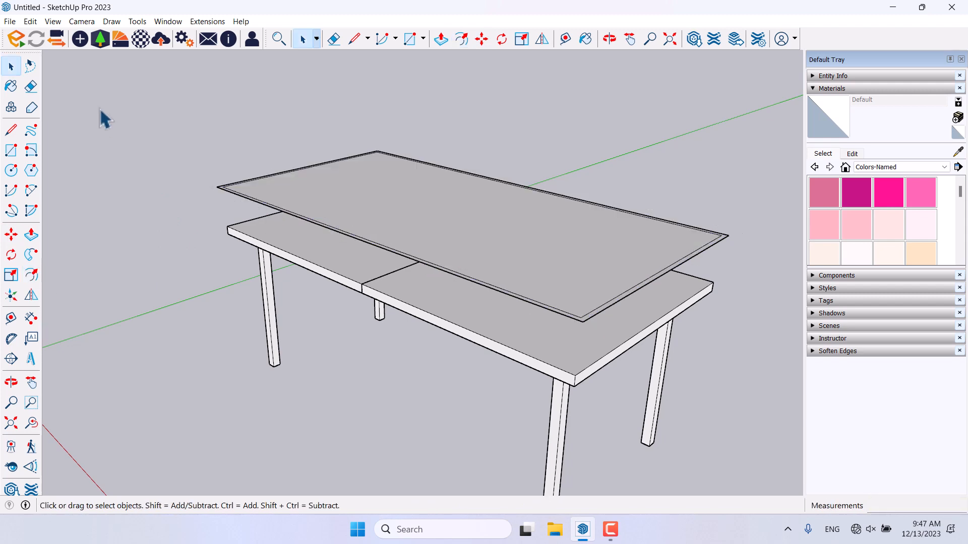
Erase the inner outline of the raised rectangle with the Eraser, leaving one face bounded by the offset edges.
click(31, 86)
mouse_move(262, 222)
middle_down()
mouse_move(276, 225)
mouse_move(248, 268)
middle_up()
scroll(219, 267, up, 5)
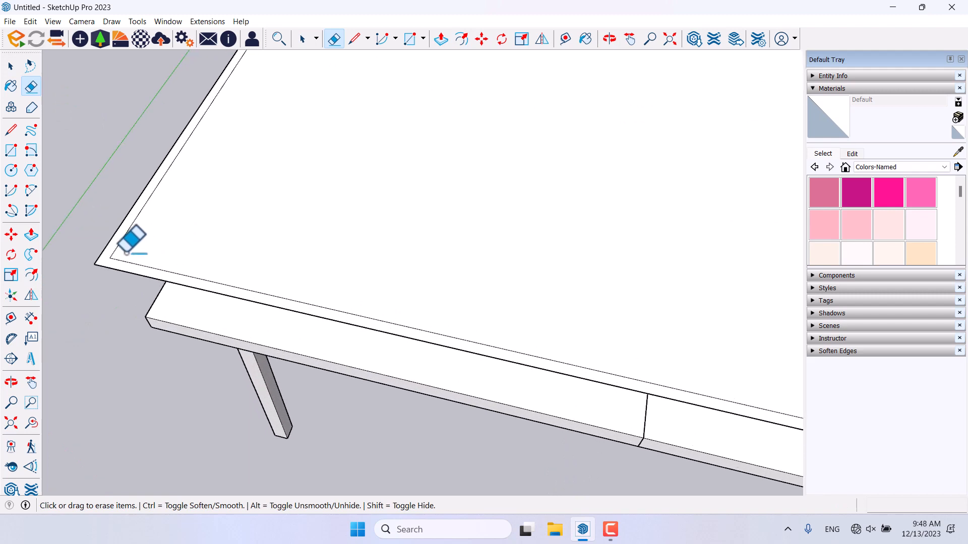
click(113, 258)
scroll(509, 259, down, 5)
scroll(687, 183, up, 6)
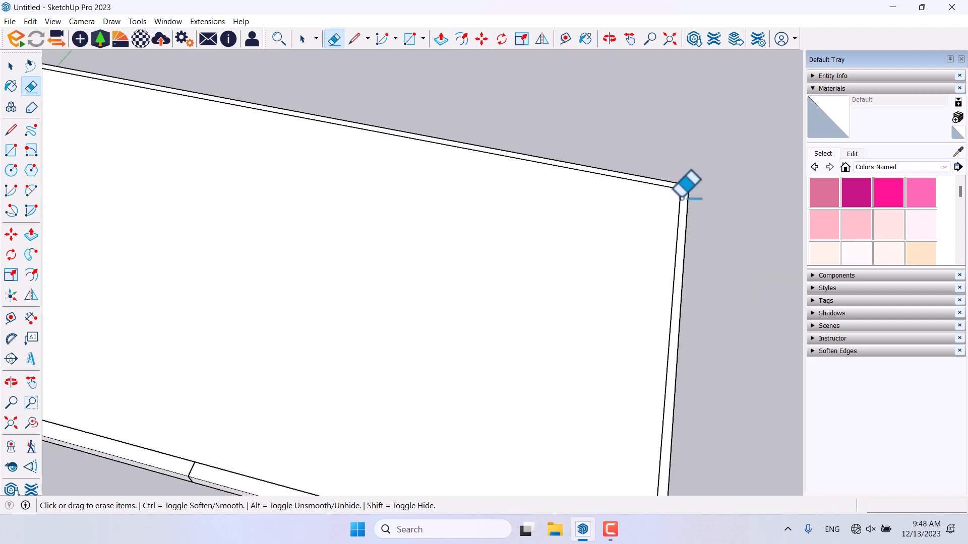
scroll(496, 180, down, 6)
middle_drag(383, 167, 319, 133)
key(space)
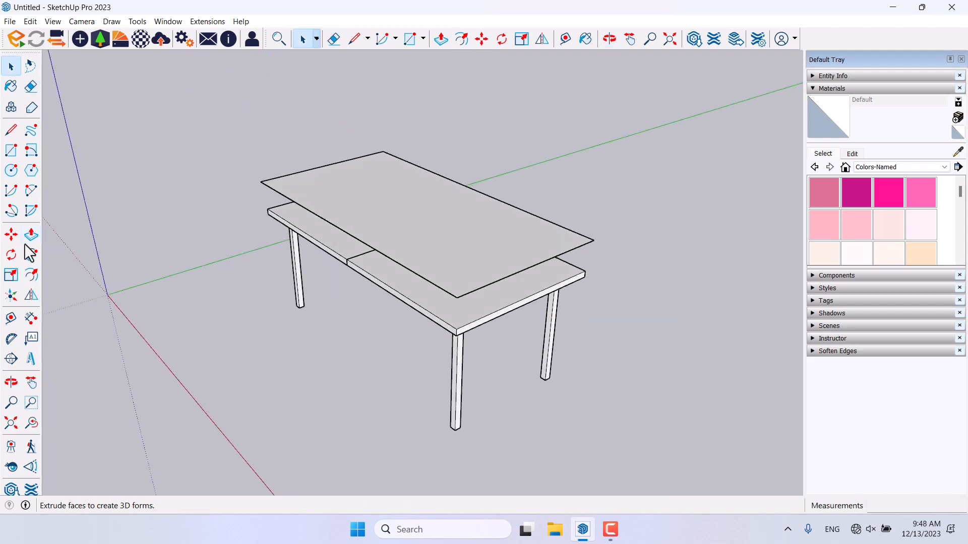
Push/Pull the enlarged face upward into a thin slab and make the slab a group.
click(30, 238)
scroll(379, 240, up, 2)
click(383, 241)
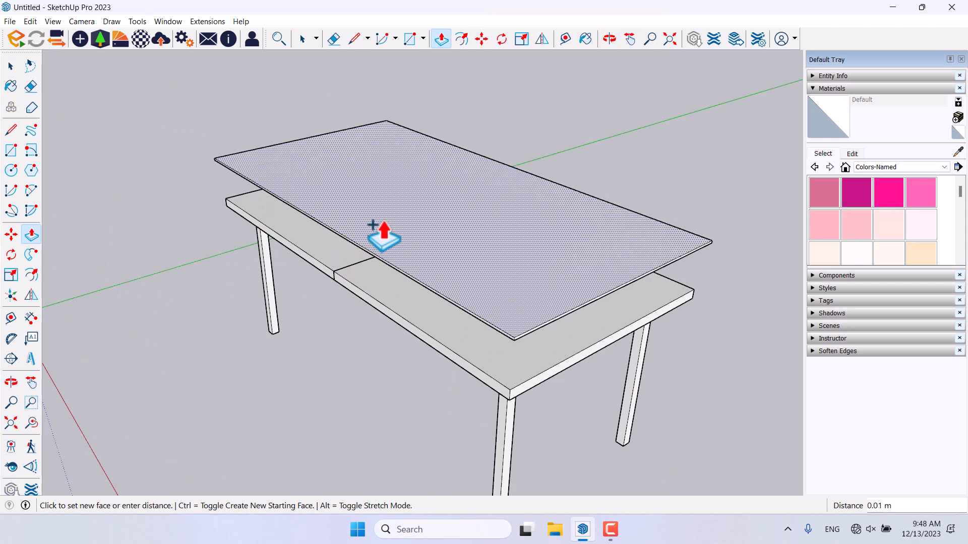
click(372, 225)
key(space)
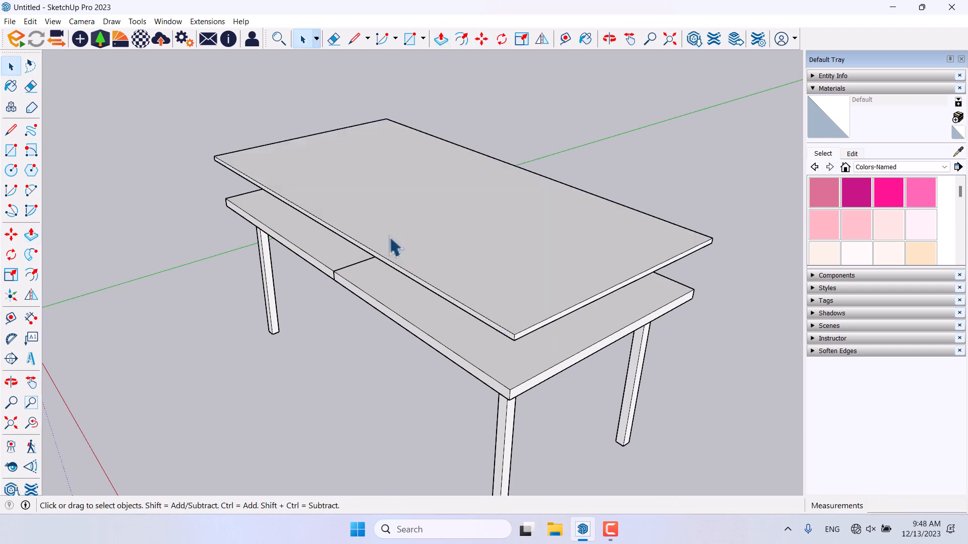
right_click(389, 234)
click(437, 333)
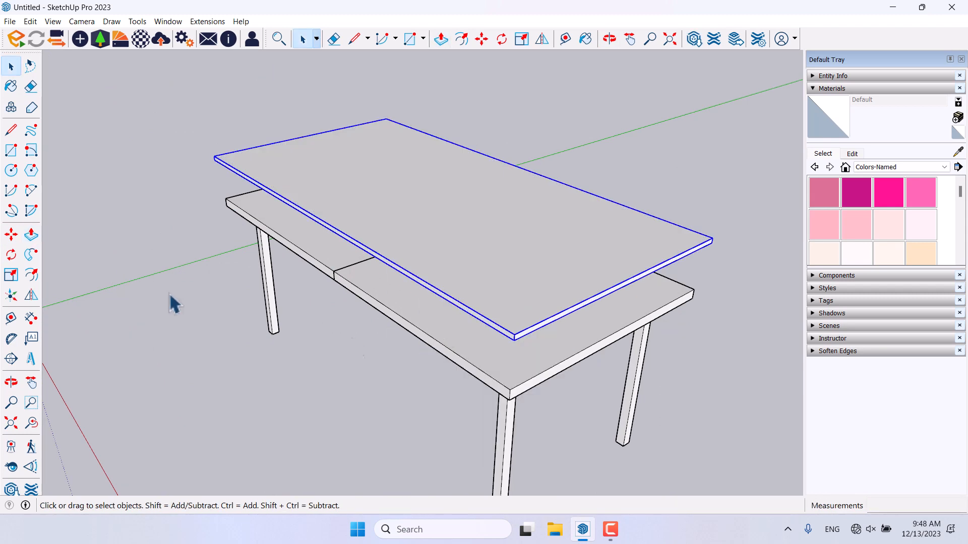
Move the thin slab group 0.20 m straight down to rest on the joined tabletop halves, then deselect it.
click(11, 235)
middle_drag(411, 307, 393, 150)
scroll(392, 151, up, 3)
middle_drag(367, 184, 367, 248)
click(368, 231)
click(366, 313)
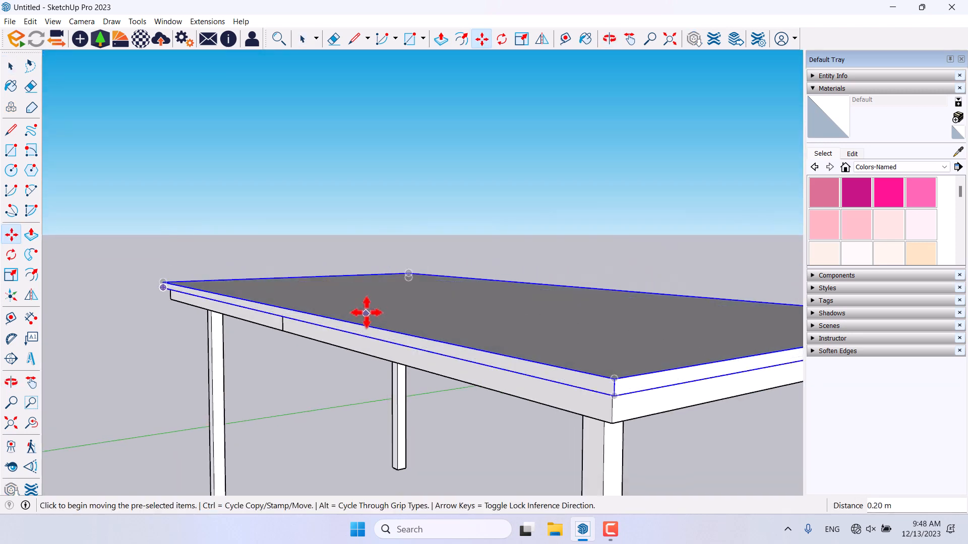
scroll(366, 311, down, 5)
mouse_move(372, 297)
middle_down()
mouse_move(499, 310)
mouse_move(575, 384)
mouse_move(383, 290)
middle_up()
key(space)
scroll(443, 320, up, 3)
click(607, 532)
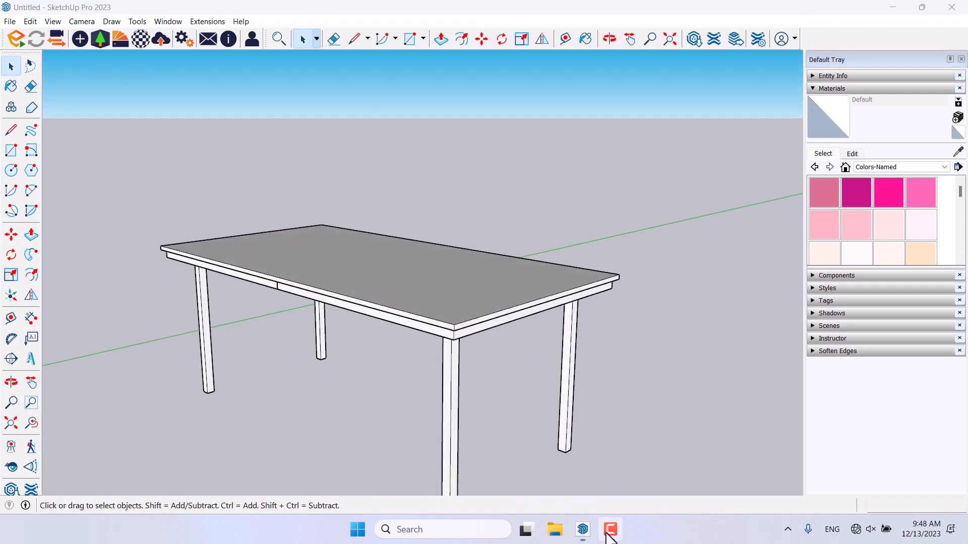